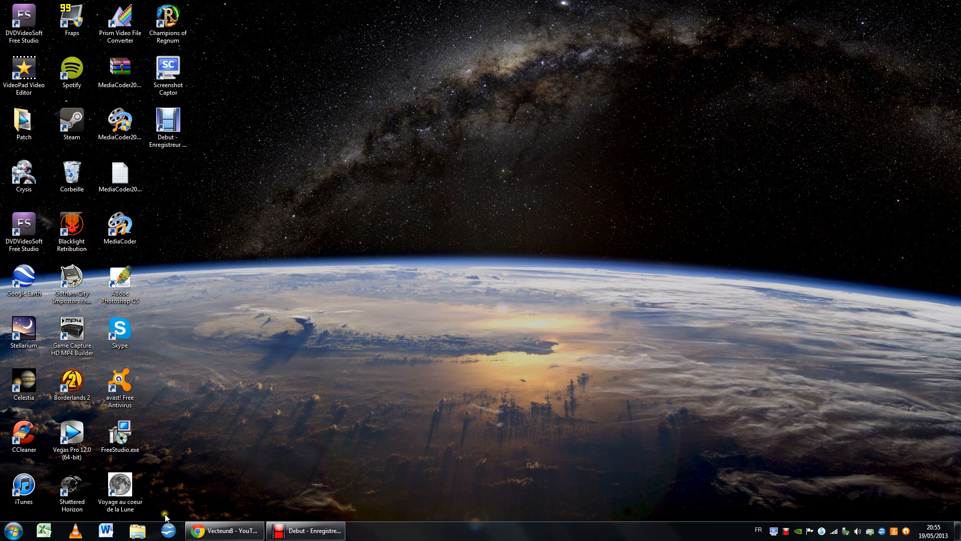
# Launch OpenOffice and create a blank presentation
pyautogui.click(168, 533)
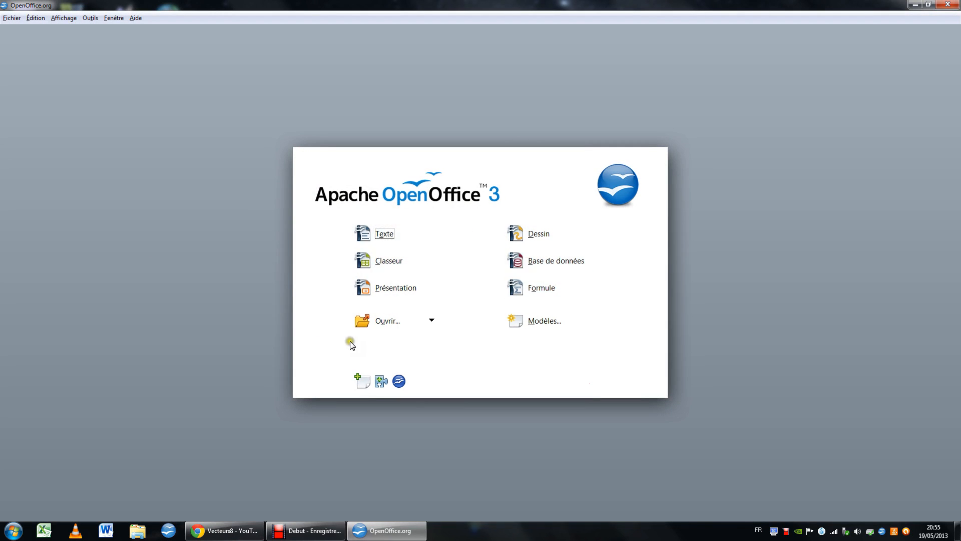
pyautogui.click(392, 289)
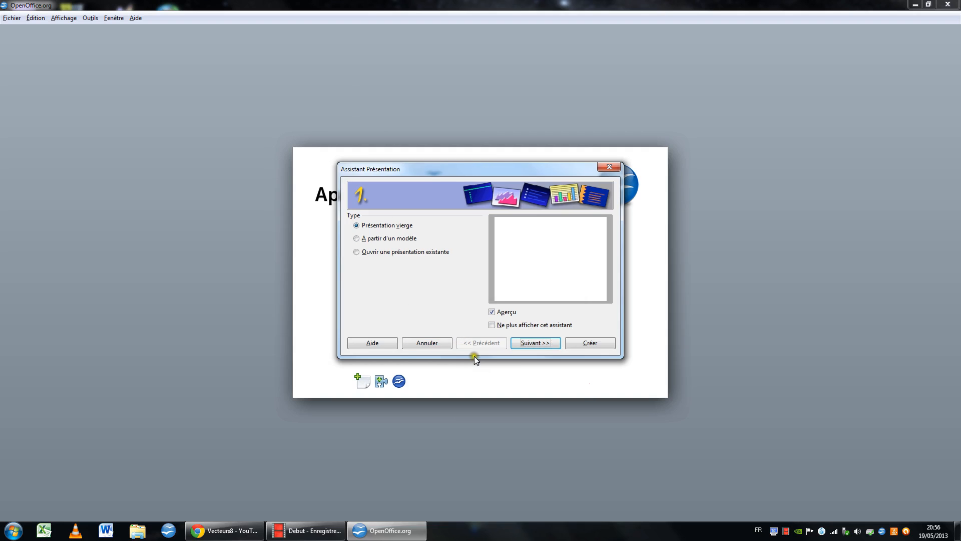
pyautogui.click(585, 343)
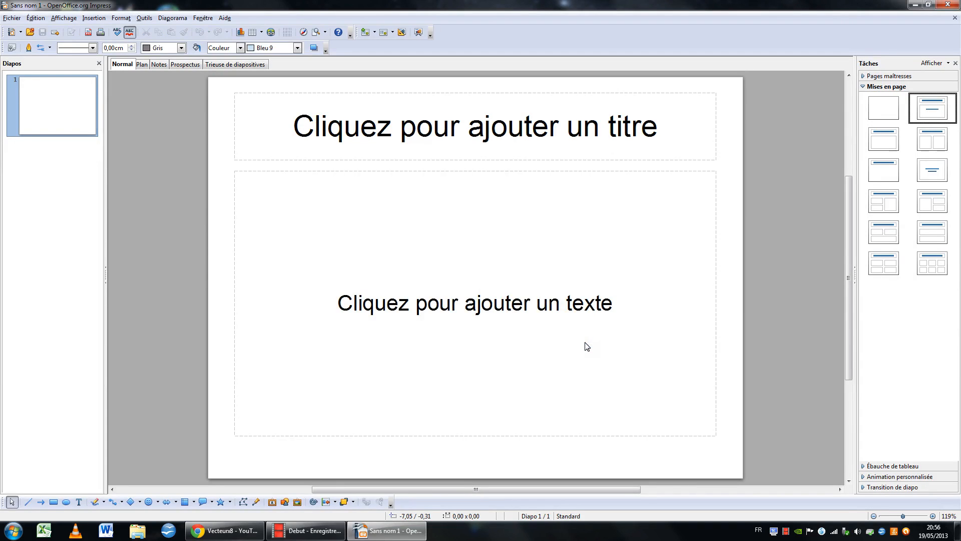
# Restore the Impress window to a smaller size and move it to the upper middle of the desktop
pyautogui.doubleClick(603, 7)
pyautogui.moveTo(602, 7); pyautogui.dragTo(601, 156)
pyautogui.moveTo(945, 304); pyautogui.dragTo(548, 303)
pyautogui.moveTo(311, 165); pyautogui.dragTo(564, 78)
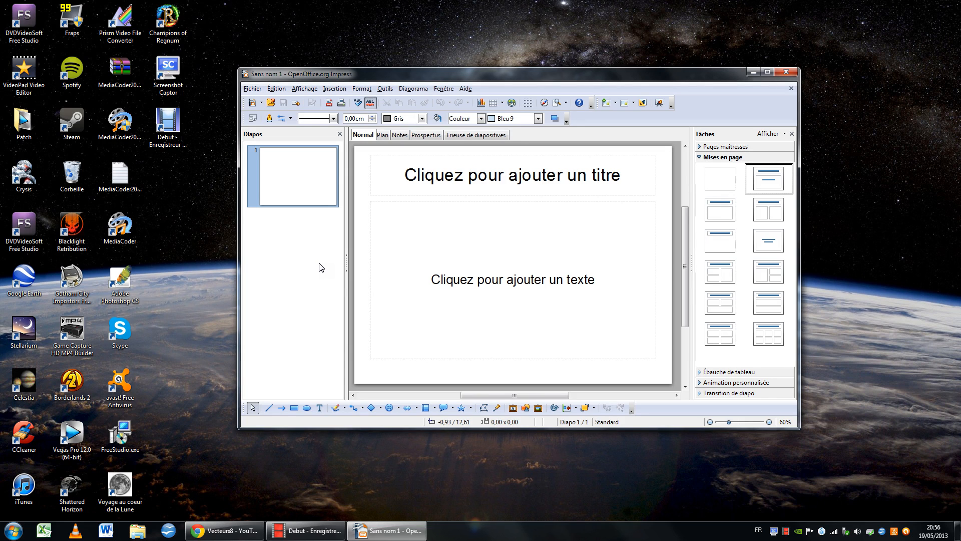
# Open the page setup dialog for the slide
pyautogui.click(359, 89)
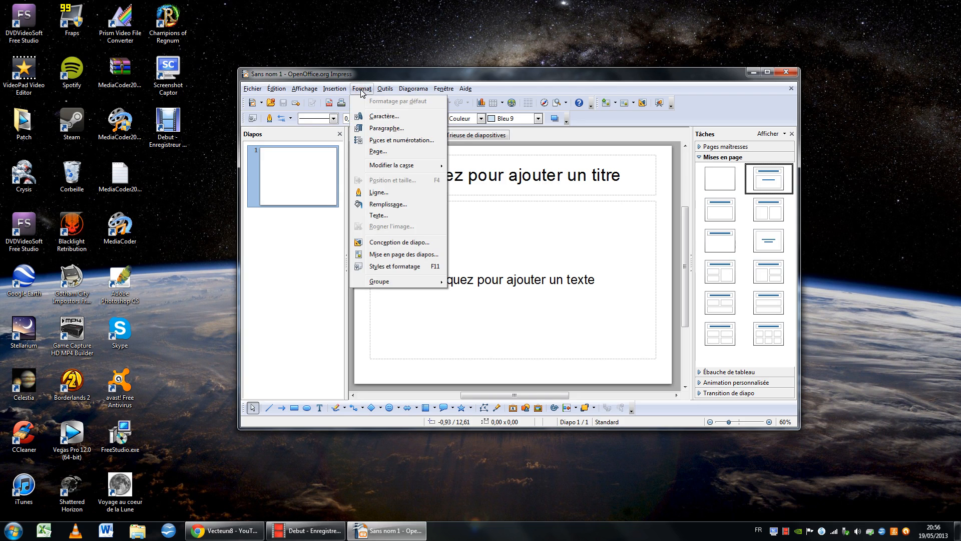
pyautogui.click(373, 150)
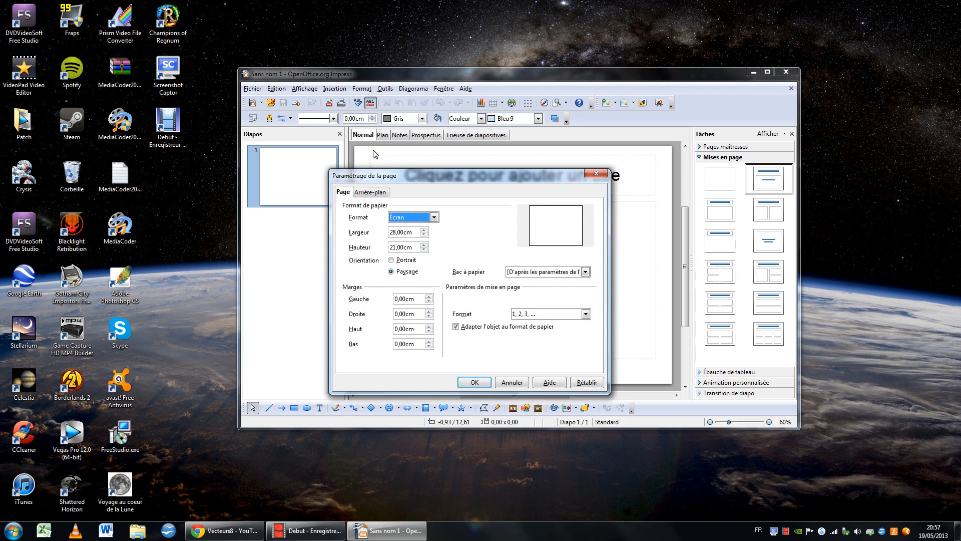
# Try the A4 paper format and restore the Écran format
pyautogui.click(435, 217)
pyautogui.scroll(5, 410, 254)
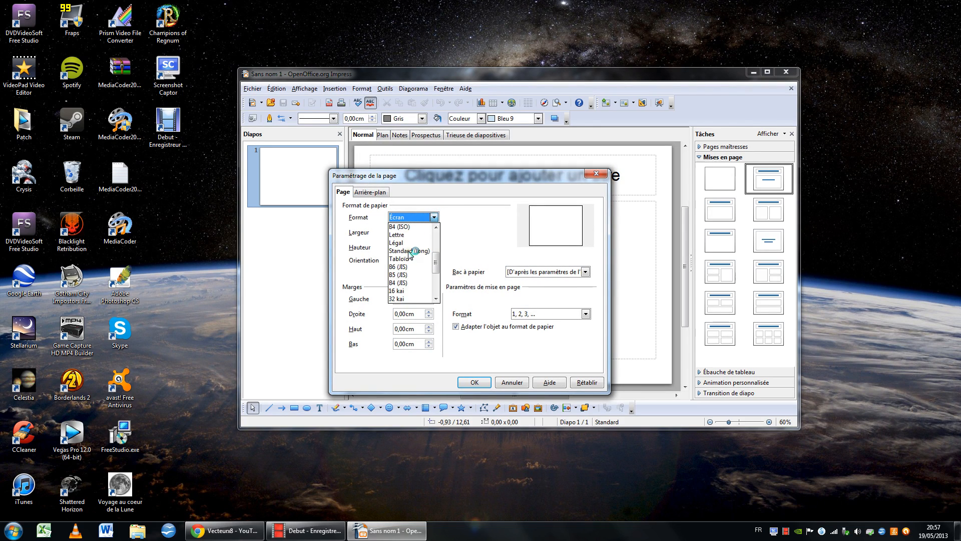
pyautogui.scroll(1, 408, 250)
pyautogui.click(401, 248)
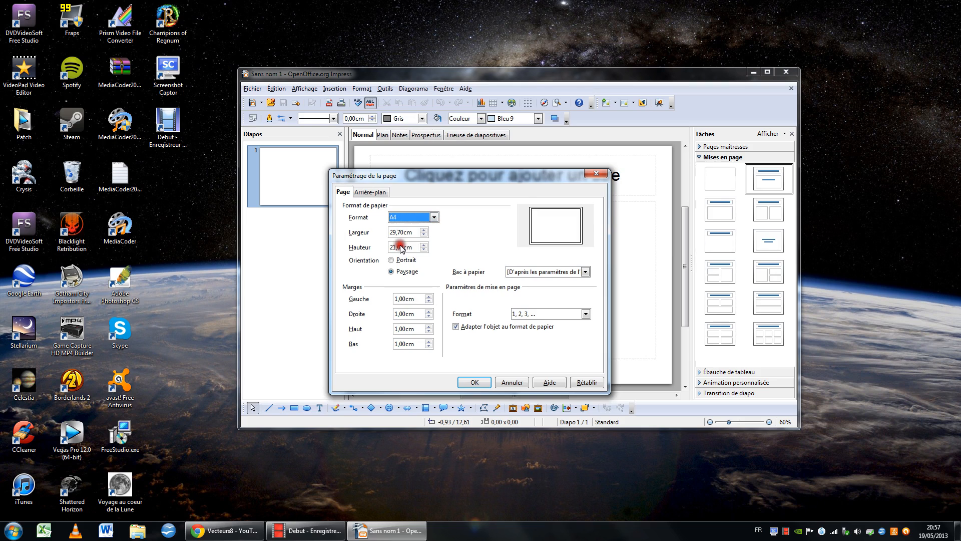
pyautogui.click(433, 217)
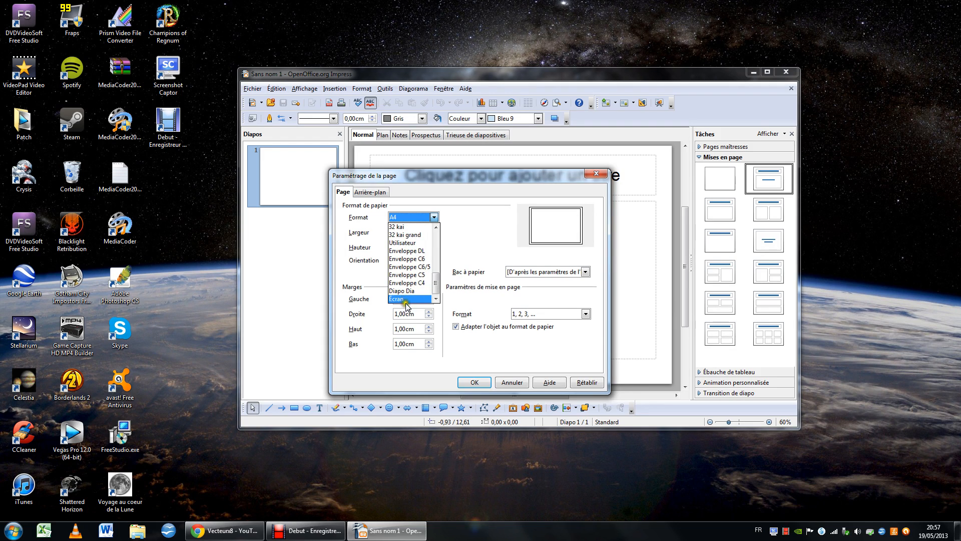
pyautogui.click(405, 299)
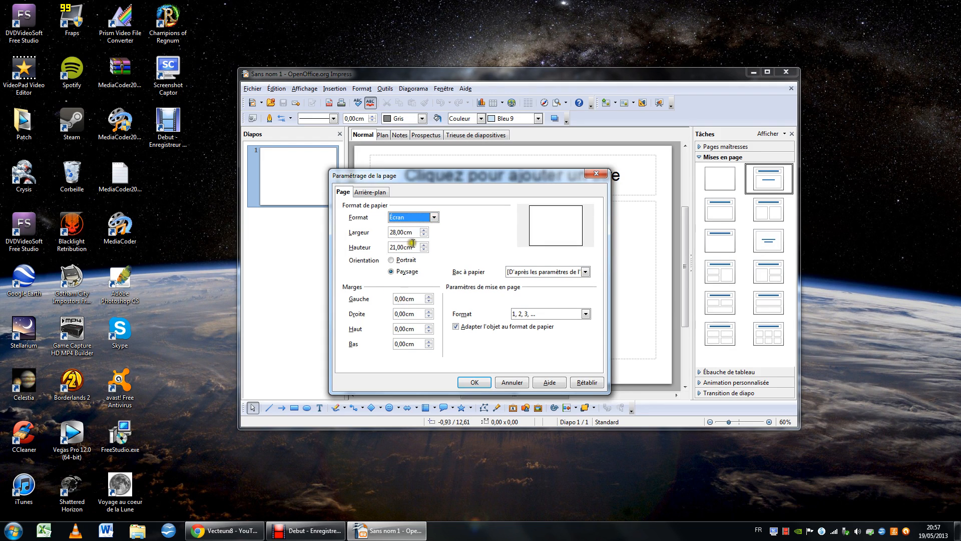
# Set the page width and height both to 15 cm and apply the page settings
pyautogui.moveTo(413, 232); pyautogui.dragTo(352, 246)
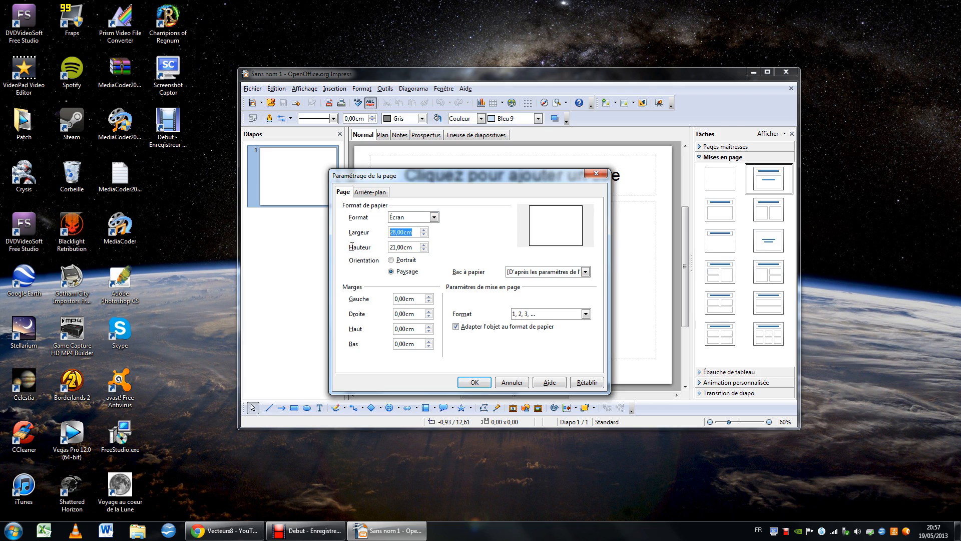
pyautogui.write('15')
pyautogui.moveTo(405, 248); pyautogui.dragTo(354, 246)
pyautogui.write('15')
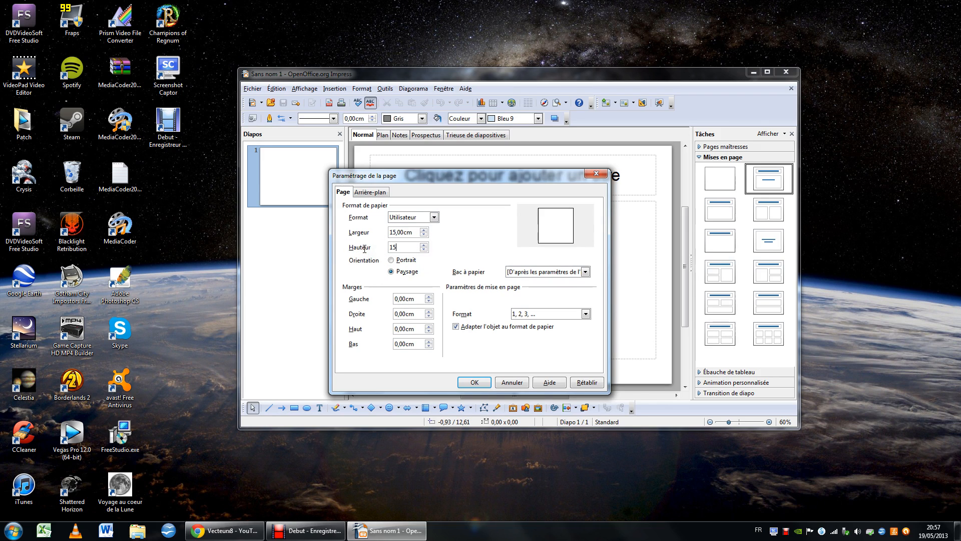
pyautogui.press('Return')
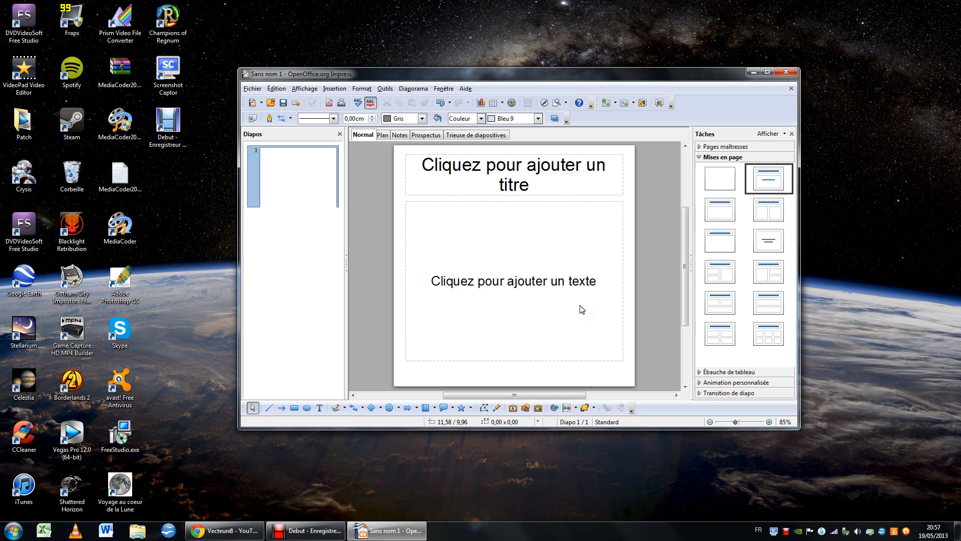
# Create a new folder named avatar in the Images library and minimize the library window
pyautogui.click(307, 185)
pyautogui.click(13, 531)
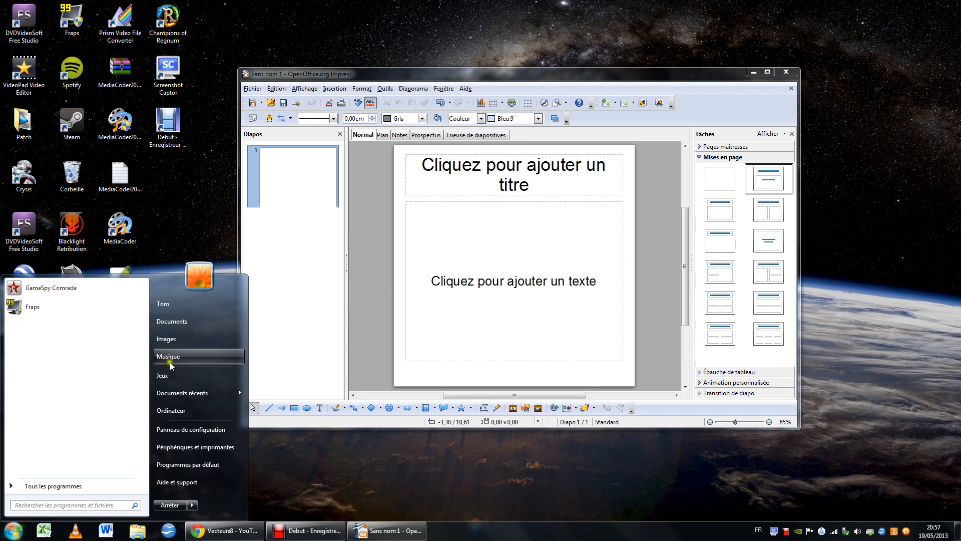
pyautogui.click(173, 339)
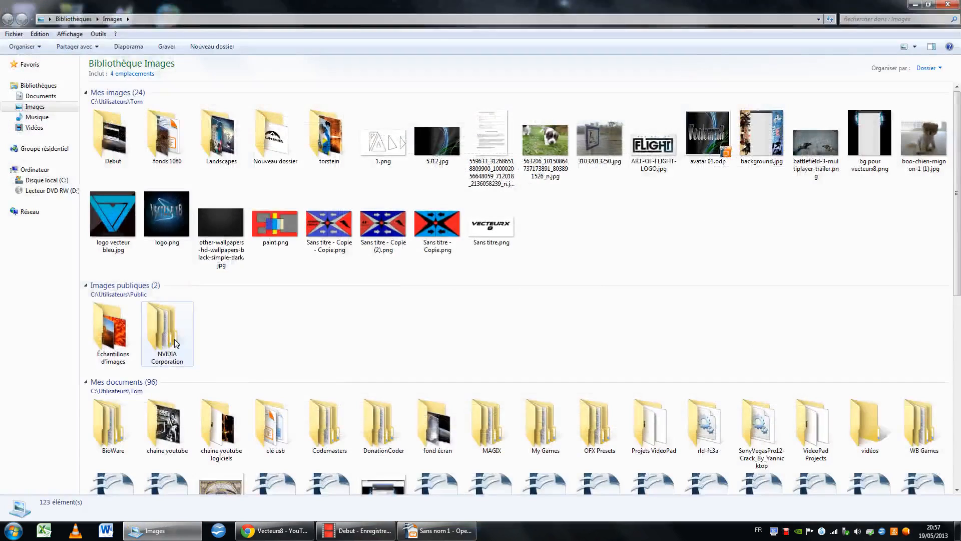
pyautogui.rightClick(627, 245)
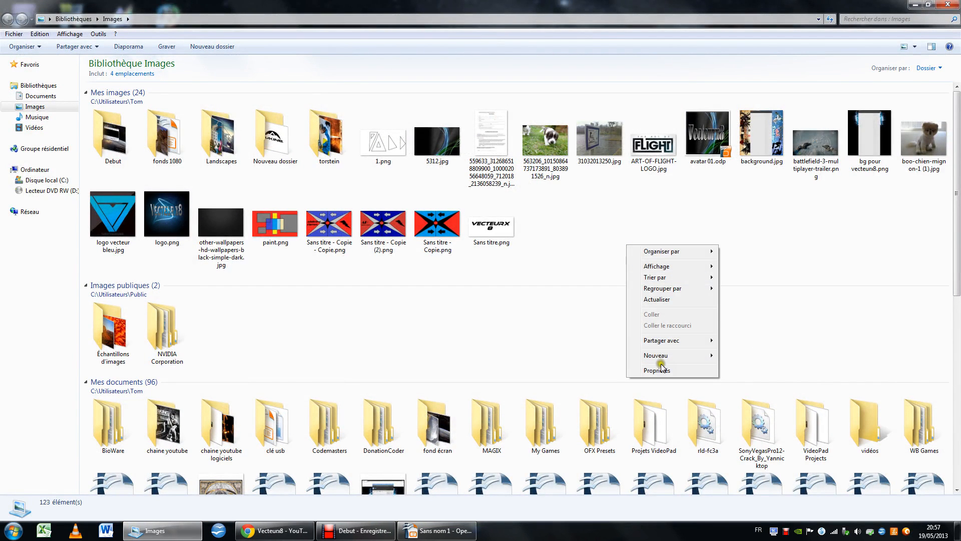
pyautogui.moveTo(663, 278)
pyautogui.moveTo(674, 355)
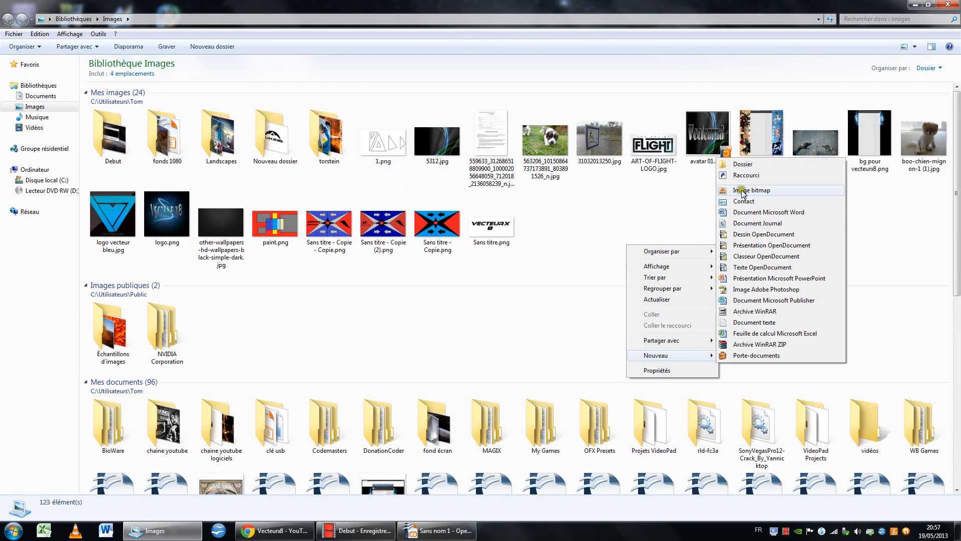
pyautogui.click(743, 164)
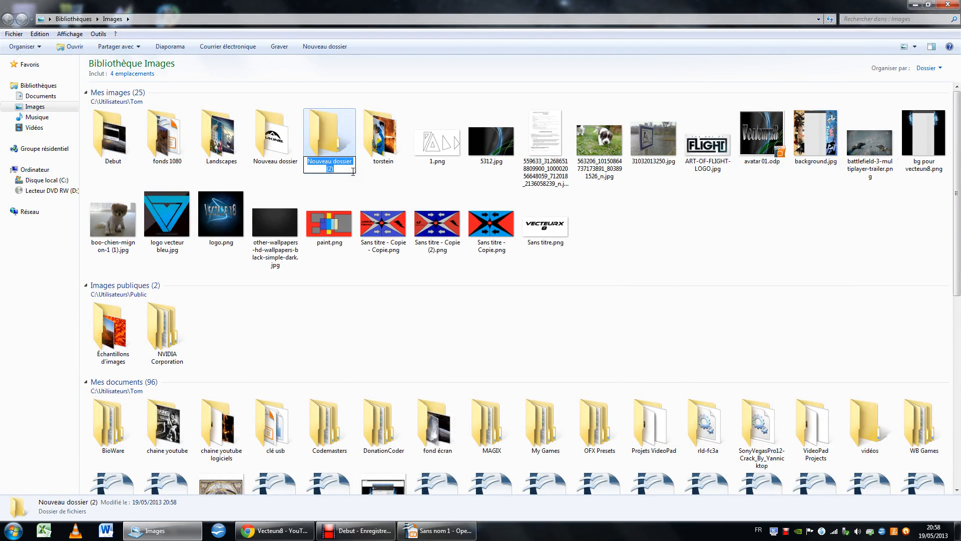
pyautogui.write('avatar')
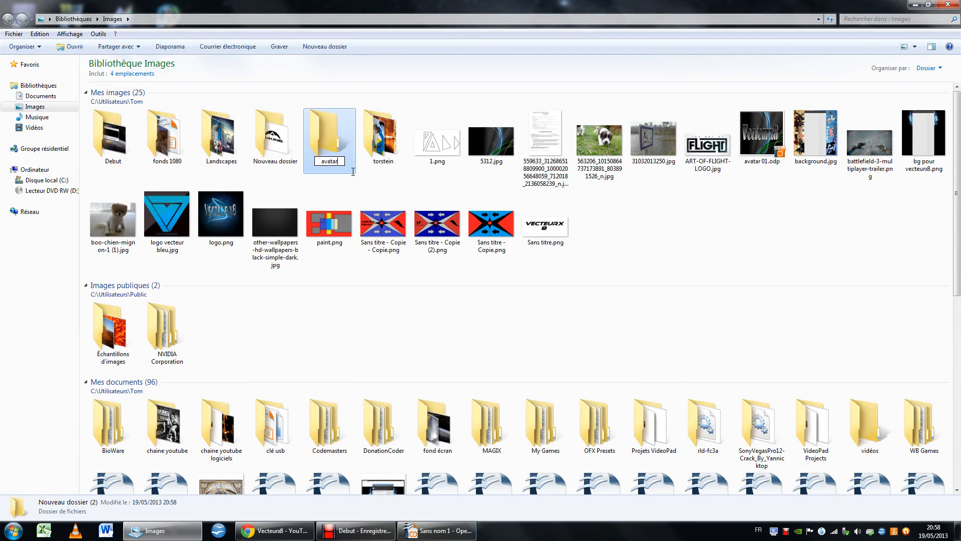
pyautogui.press('Return')
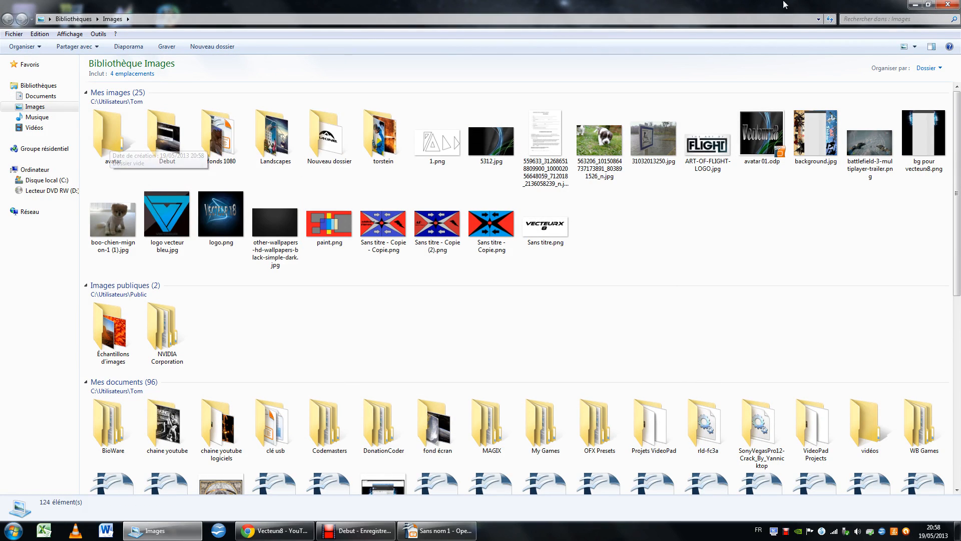
pyautogui.click(915, 6)
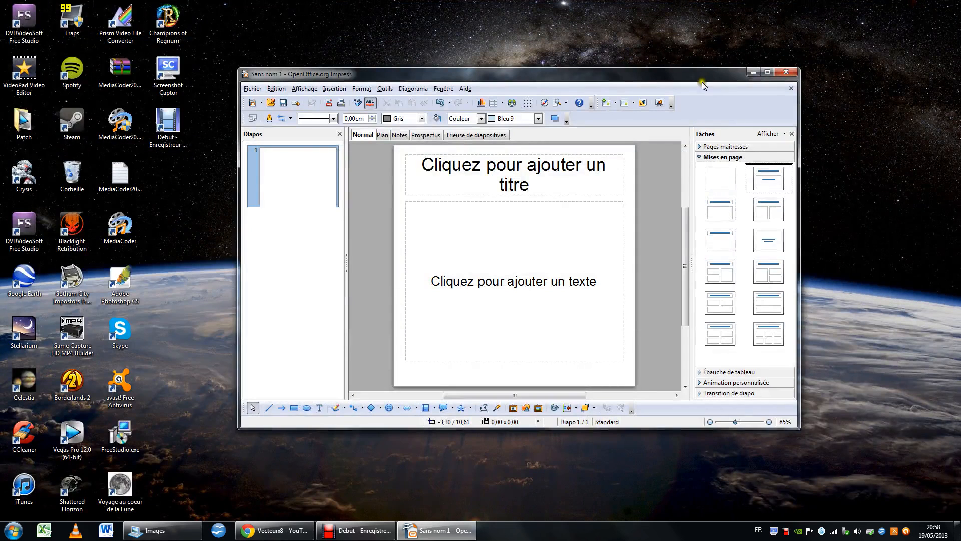
# Switch to Chrome's wallpaper image search and open the green mushroom wallpaper from the results
pyautogui.click(269, 532)
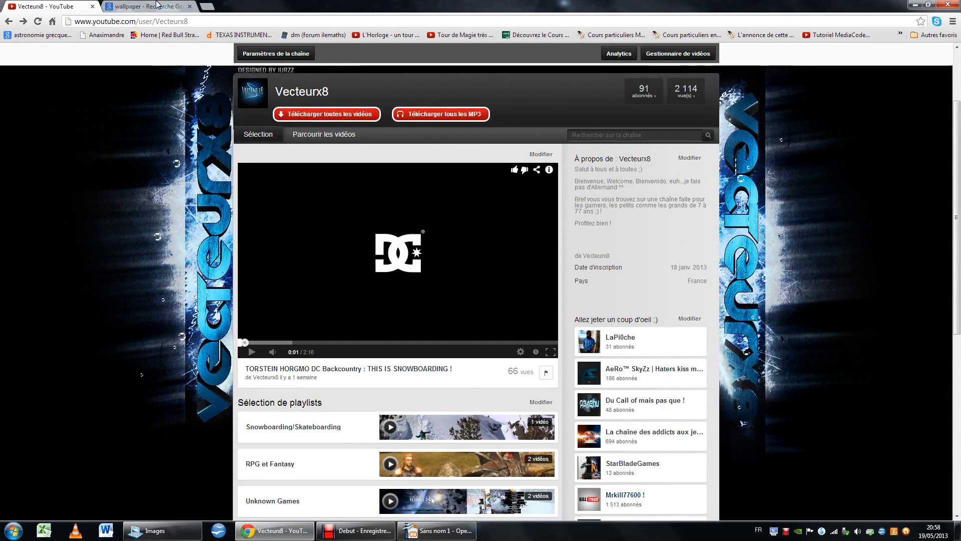
pyautogui.click(156, 6)
pyautogui.moveTo(592, 333)
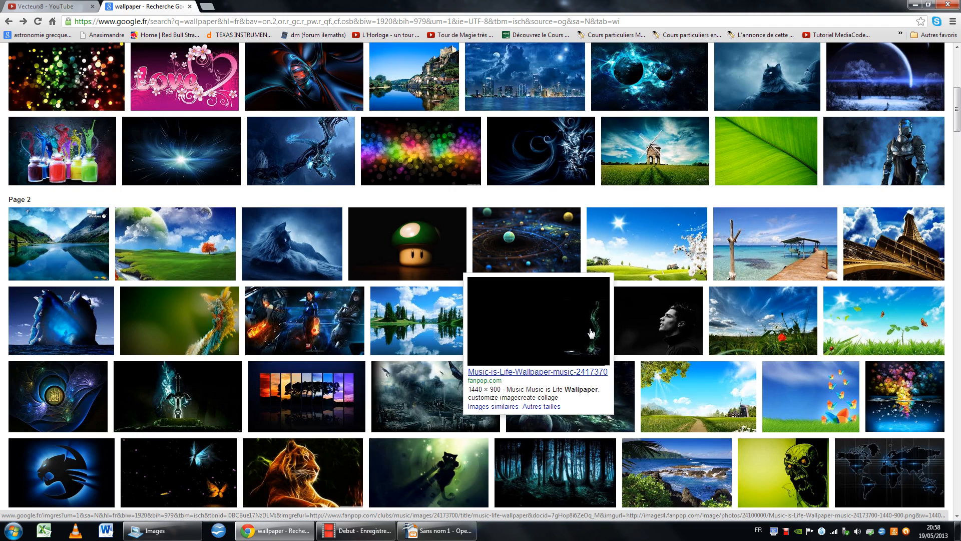
pyautogui.scroll(1, 592, 334)
pyautogui.scroll(-1, 591, 334)
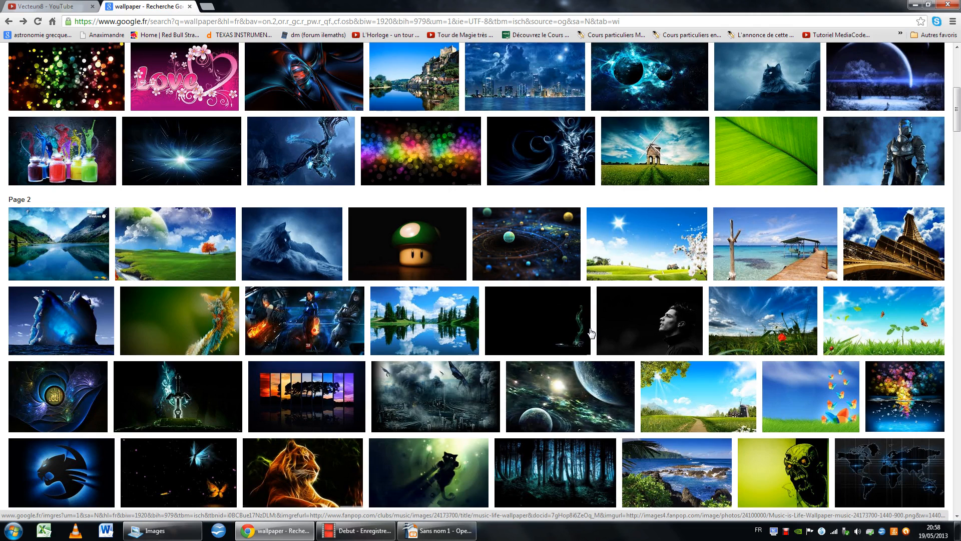
pyautogui.scroll(-6, 591, 333)
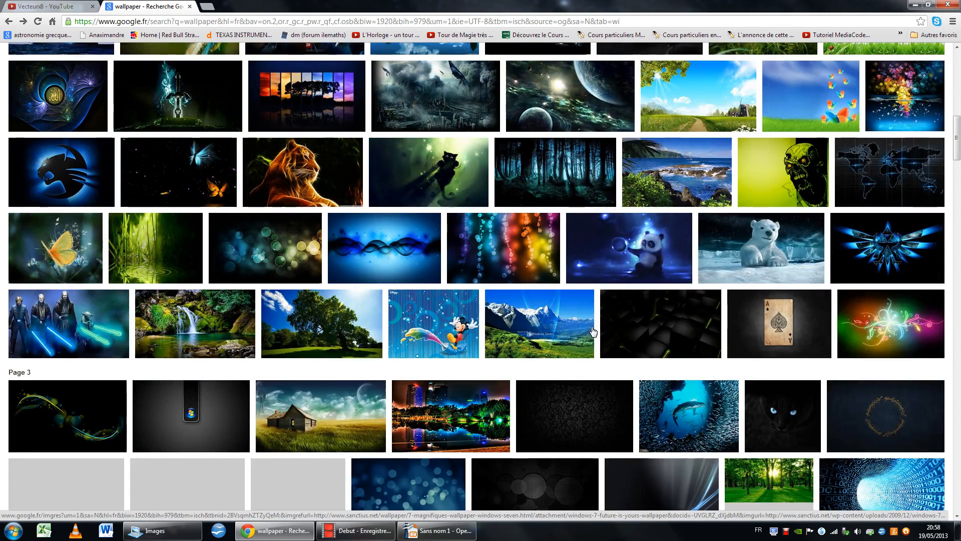
pyautogui.scroll(2, 592, 330)
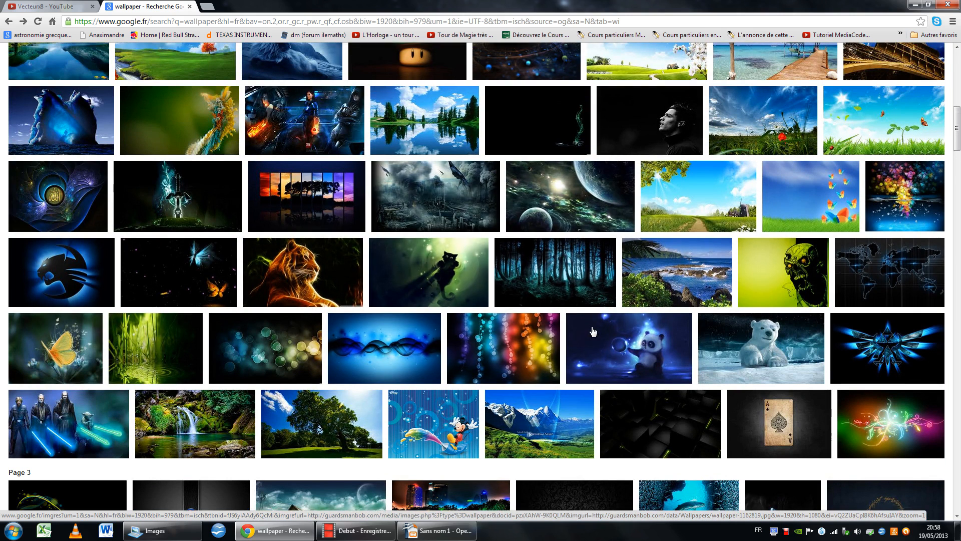
pyautogui.scroll(1, 592, 331)
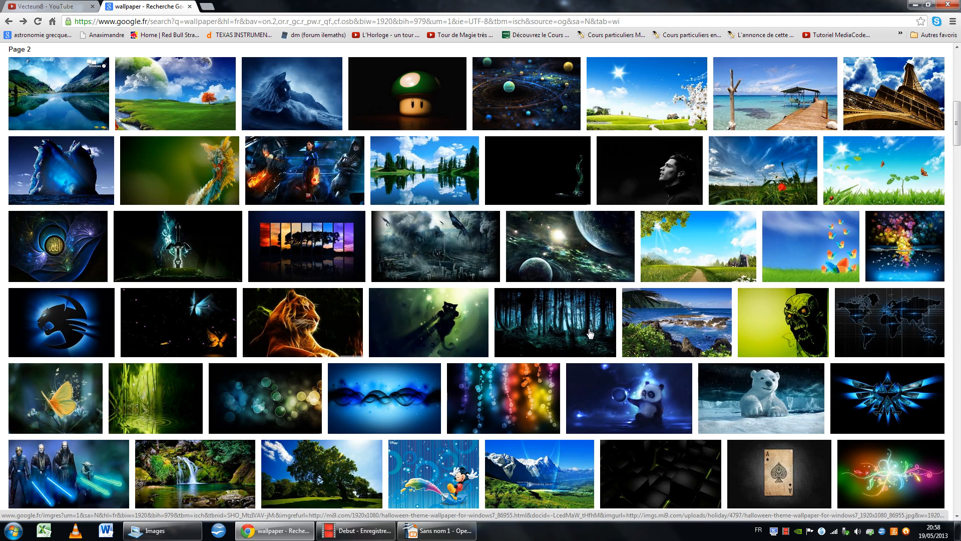
pyautogui.click(419, 92)
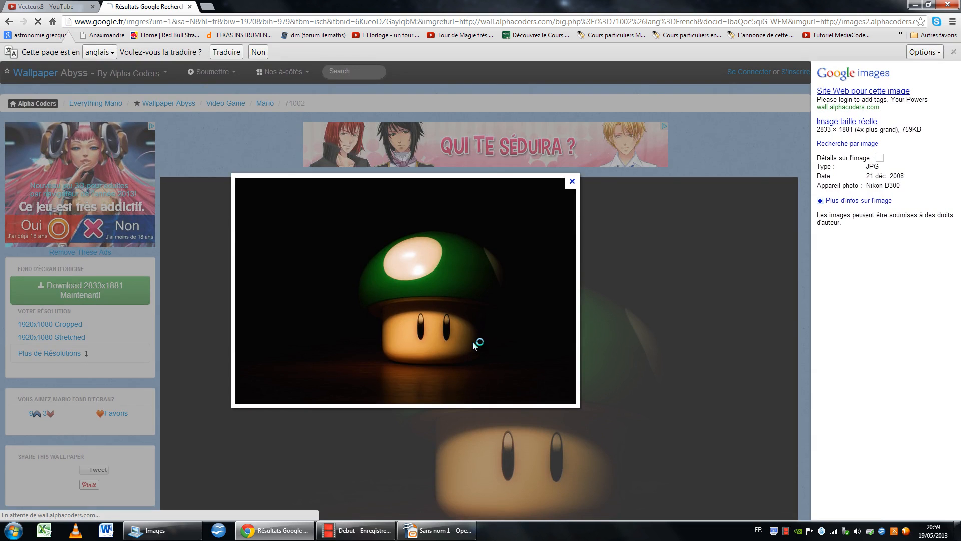
# Save the mushroom wallpaper as 71002.jpg in the avatar folder and minimize the browser
pyautogui.rightClick(475, 345)
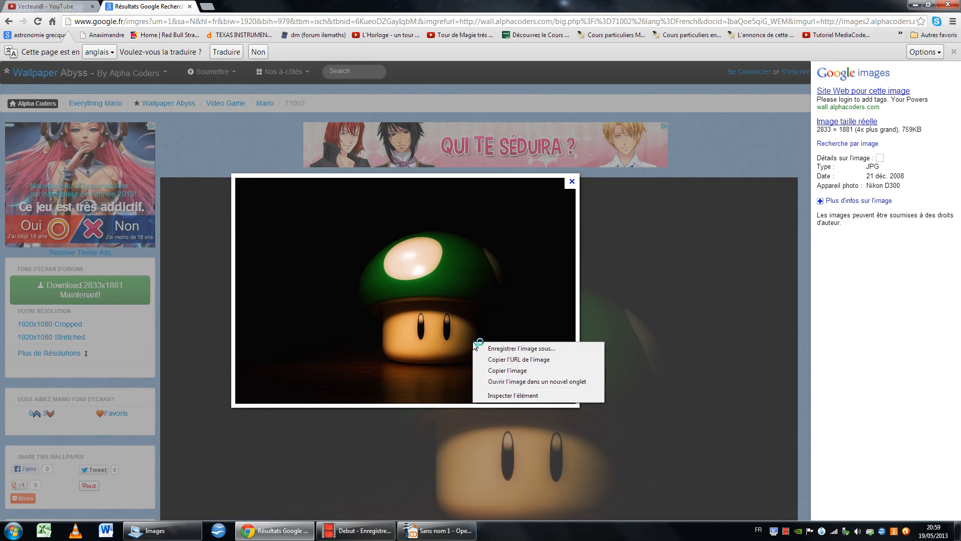
pyautogui.click(502, 345)
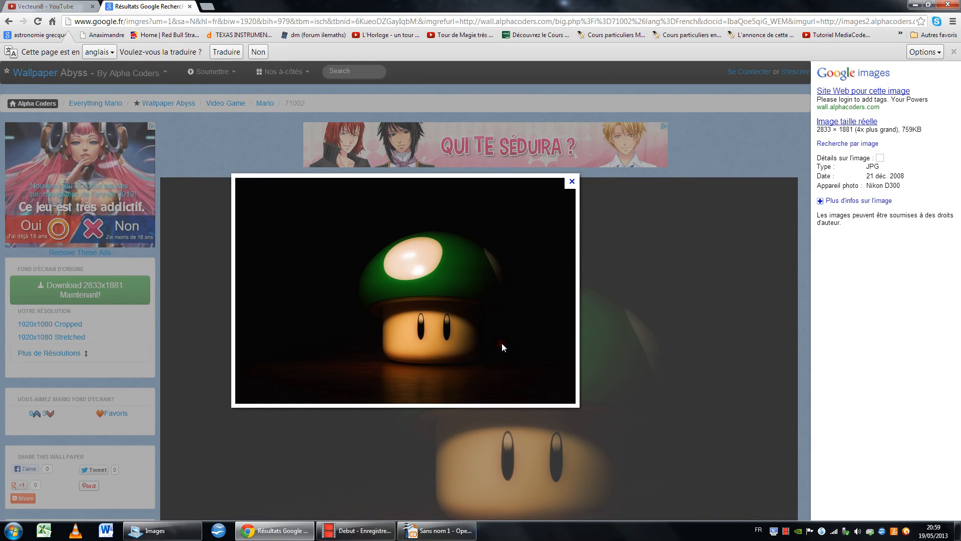
pyautogui.doubleClick(118, 135)
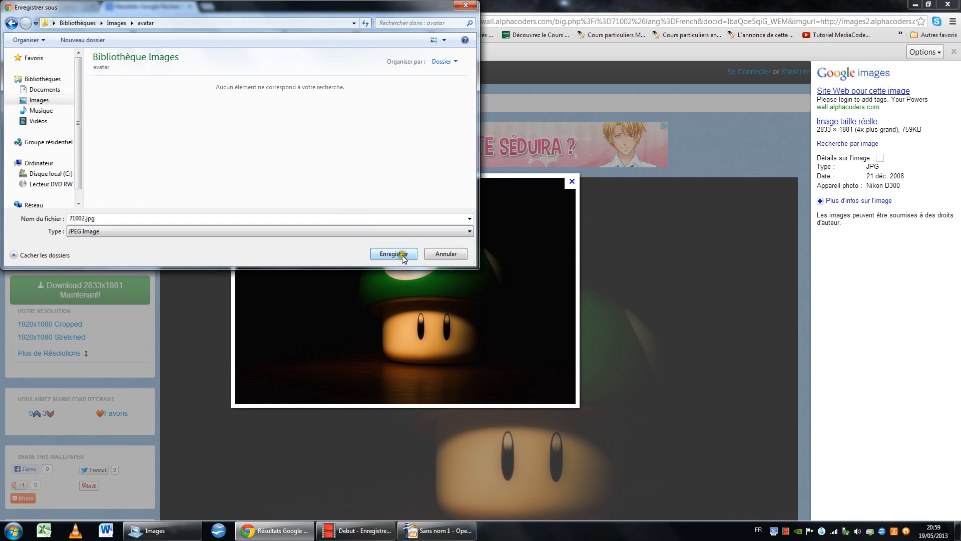
pyautogui.click(394, 254)
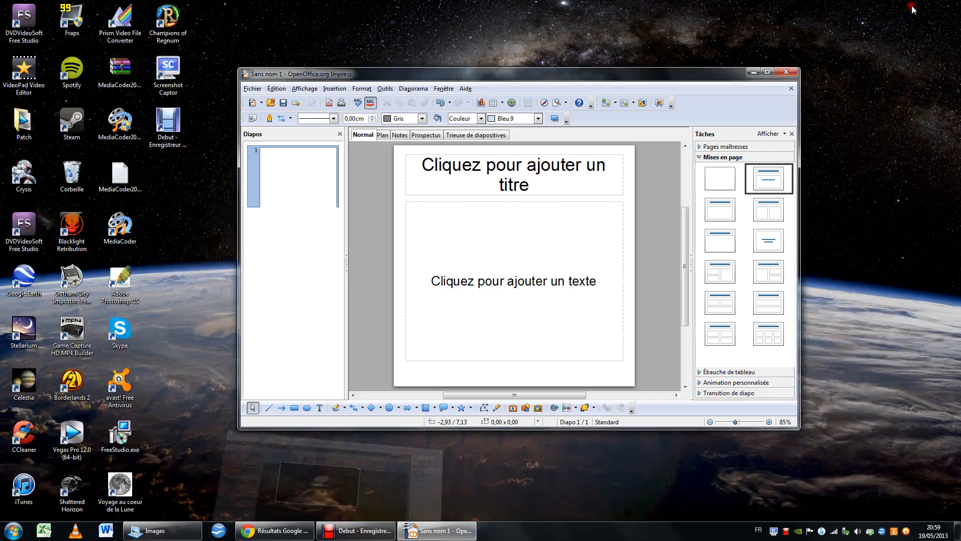
pyautogui.click(914, 4)
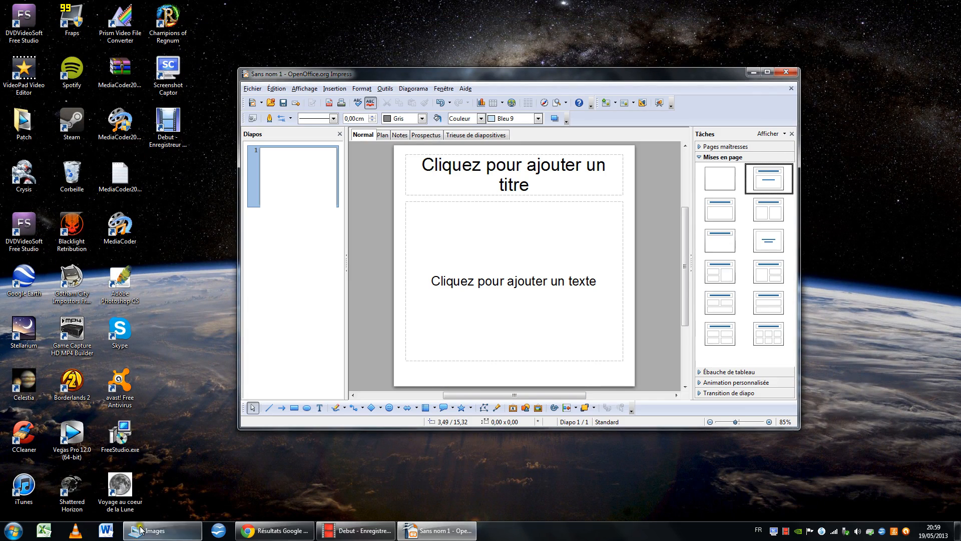
# Open 71002.jpg from the avatar folder in the photo viewer and copy the picture
pyautogui.click(153, 536)
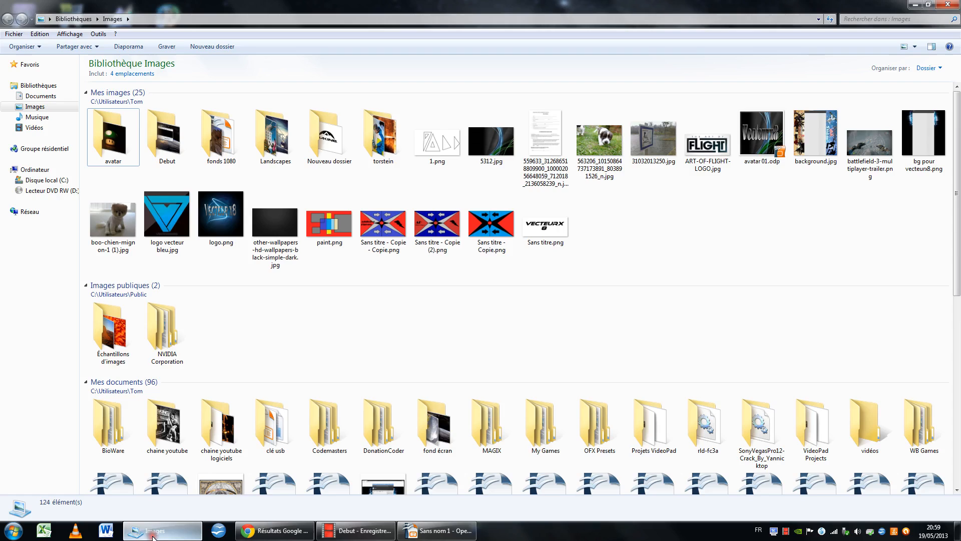
pyautogui.doubleClick(117, 124)
pyautogui.doubleClick(117, 100)
pyautogui.rightClick(419, 272)
pyautogui.click(456, 349)
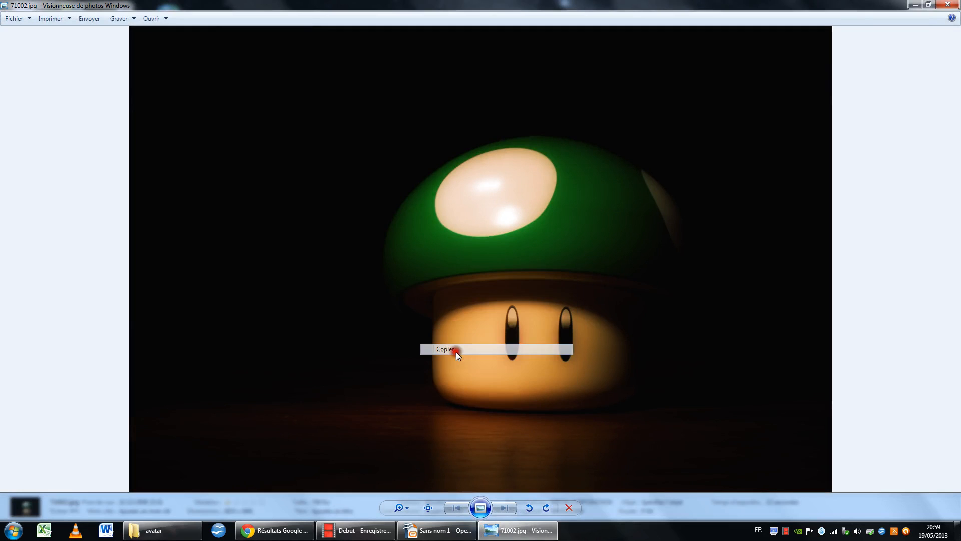
# Switch to OpenOffice Impress and paste the copied mushroom picture onto the slide
pyautogui.click(435, 531)
pyautogui.rightClick(518, 273)
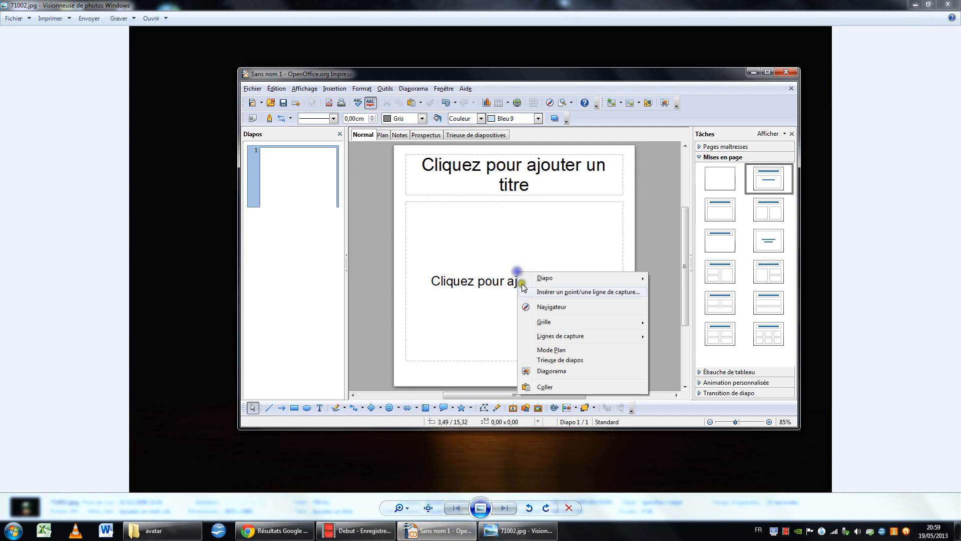
pyautogui.click(553, 387)
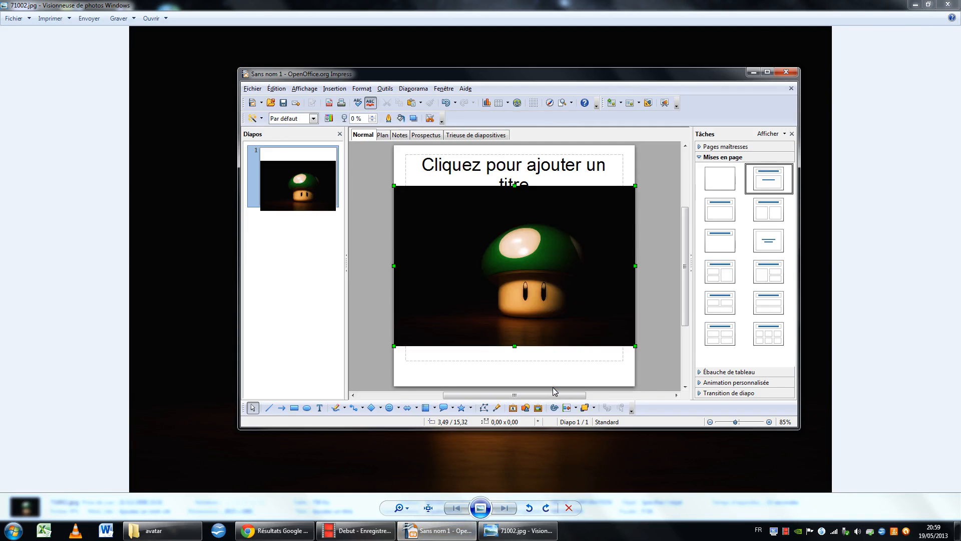
# Minimize the photo viewer and the avatar folder window, and maximize the Impress window
pyautogui.click(915, 5)
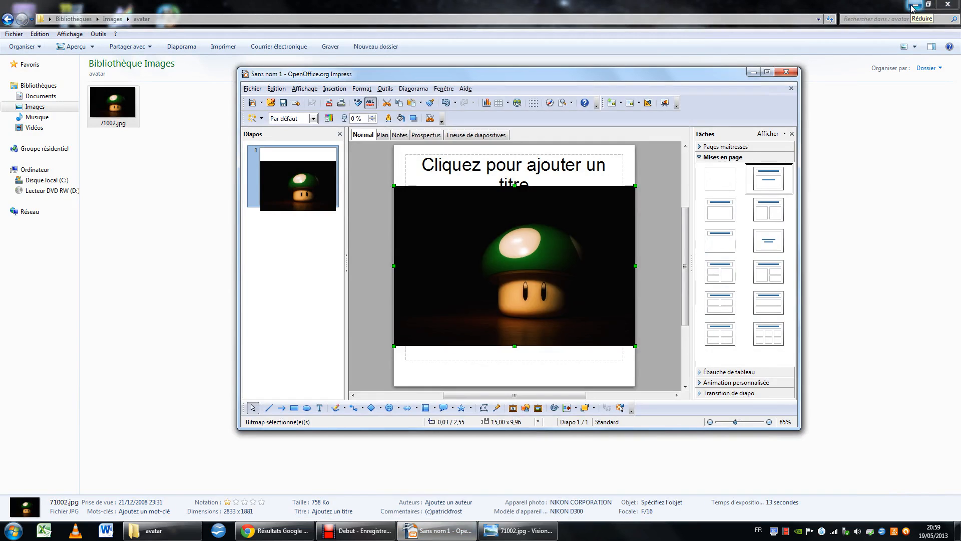
pyautogui.click(913, 6)
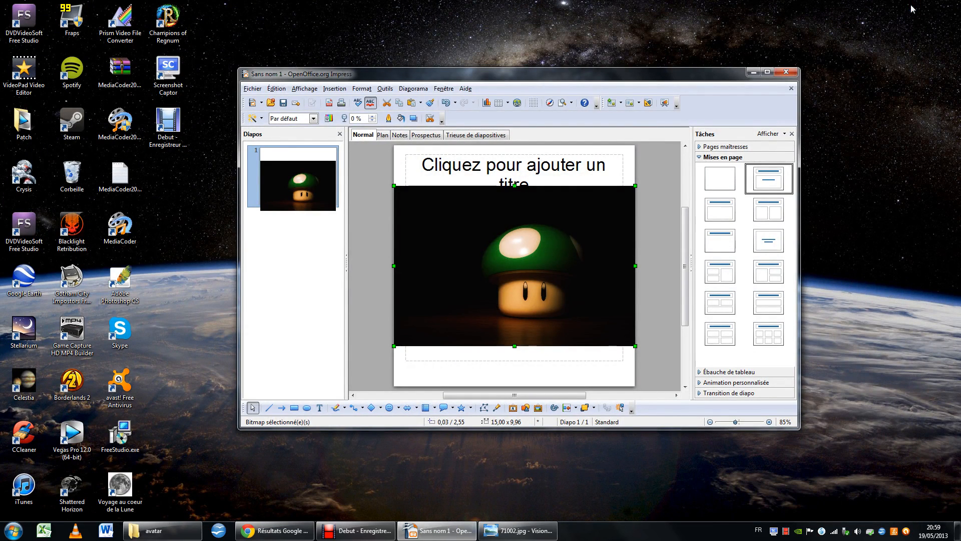
pyautogui.click(768, 72)
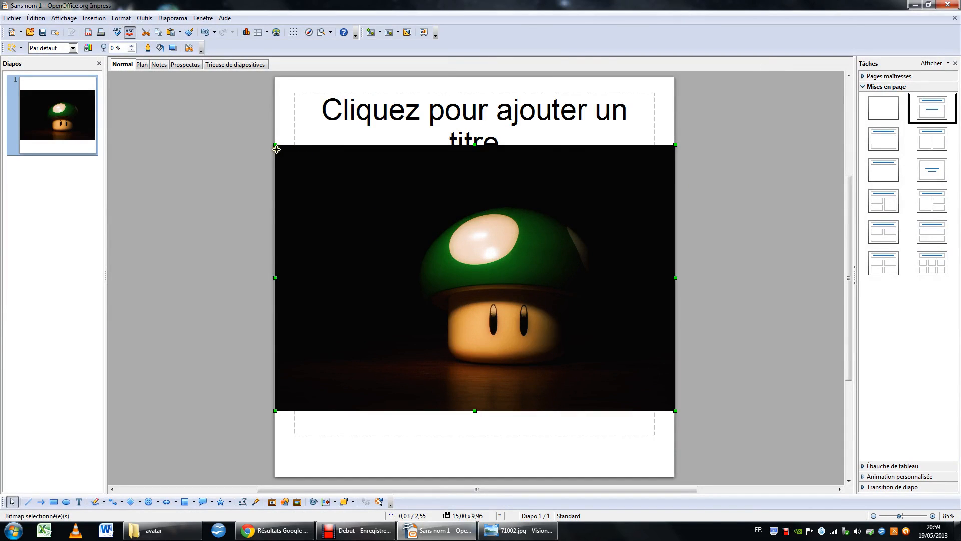
# Enlarge the mushroom picture to about 17.80 × 15.20 cm so it covers the whole slide, and deselect it
pyautogui.moveTo(275, 144); pyautogui.dragTo(231, 77)
pyautogui.moveTo(675, 410); pyautogui.dragTo(701, 475)
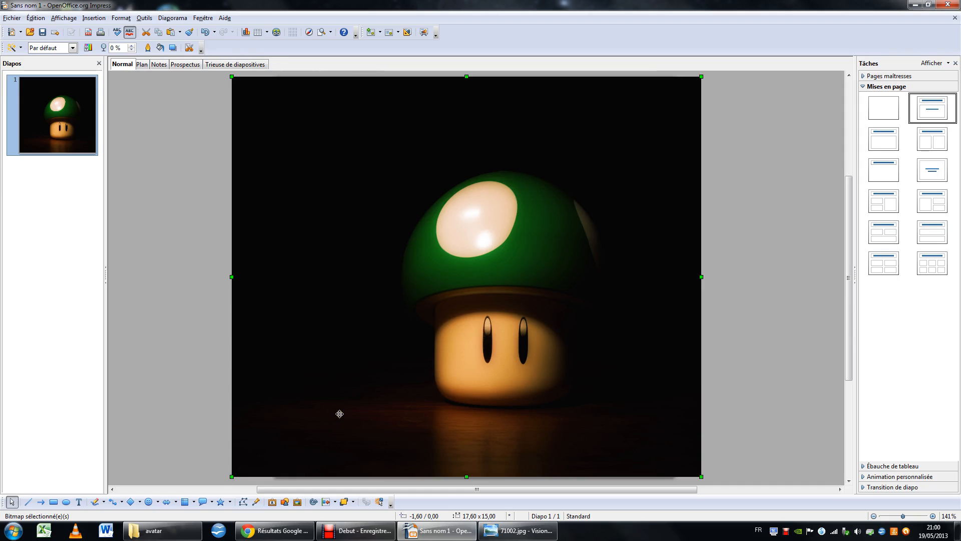
pyautogui.moveTo(701, 477); pyautogui.dragTo(706, 482)
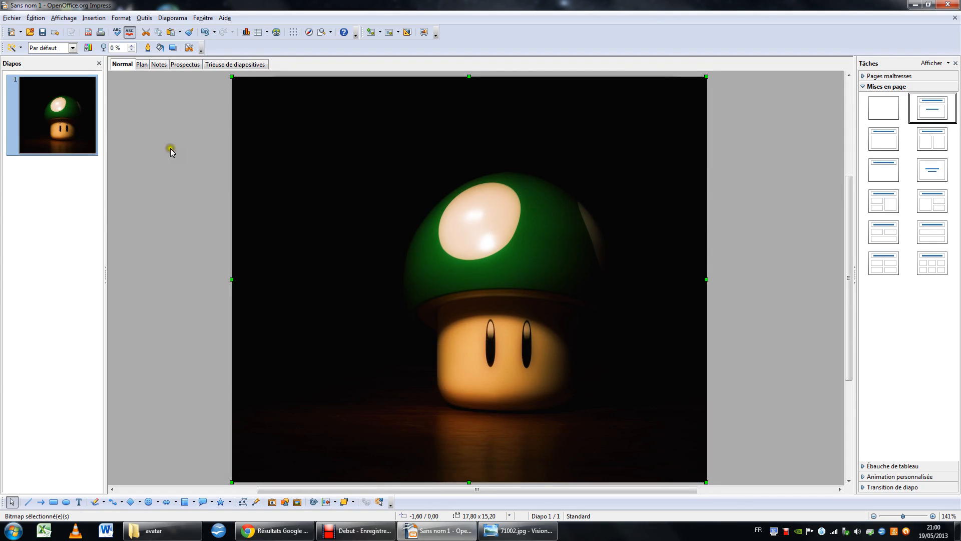
pyautogui.moveTo(561, 270); pyautogui.dragTo(560, 269)
pyautogui.click(785, 278)
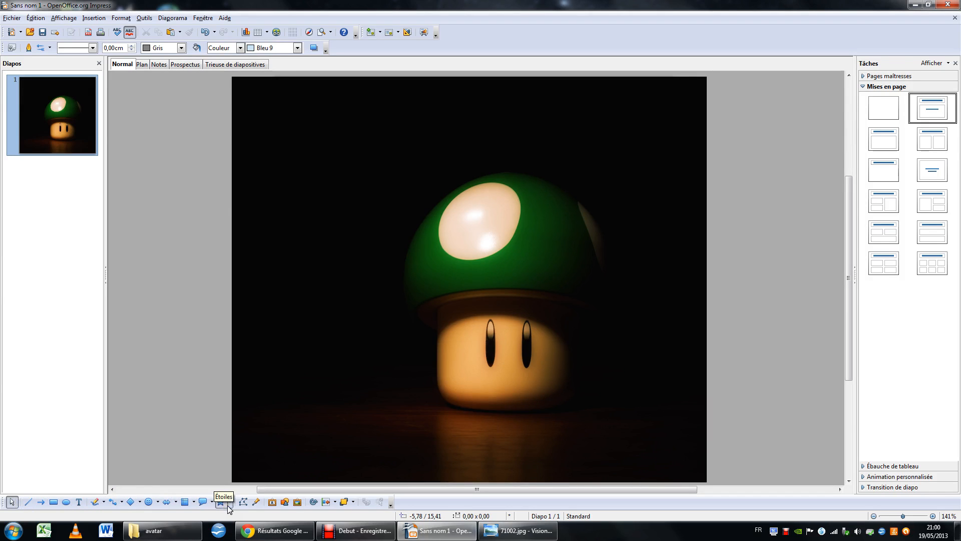
# Insert a Fontwork text in the Favori 1 style onto the slide
pyautogui.click(272, 502)
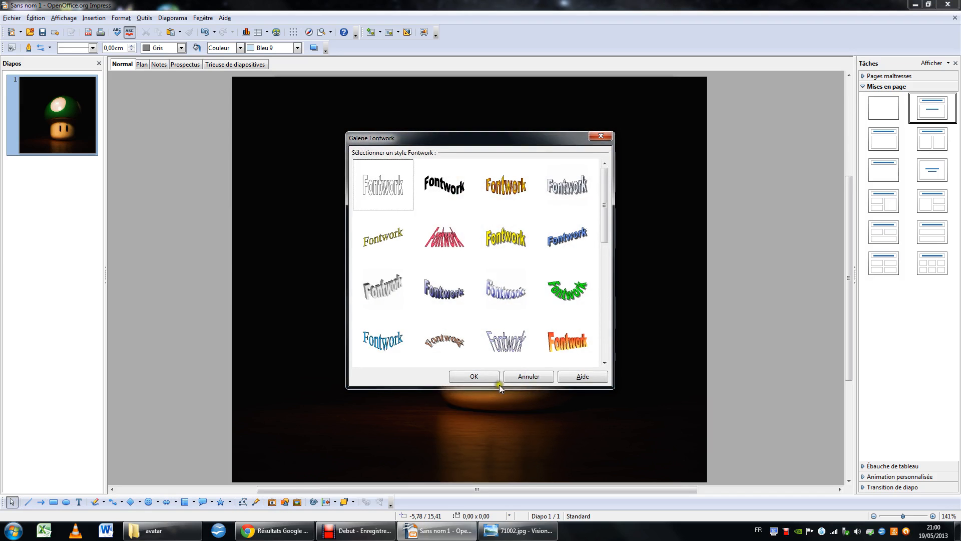
pyautogui.scroll(-3, 536, 227)
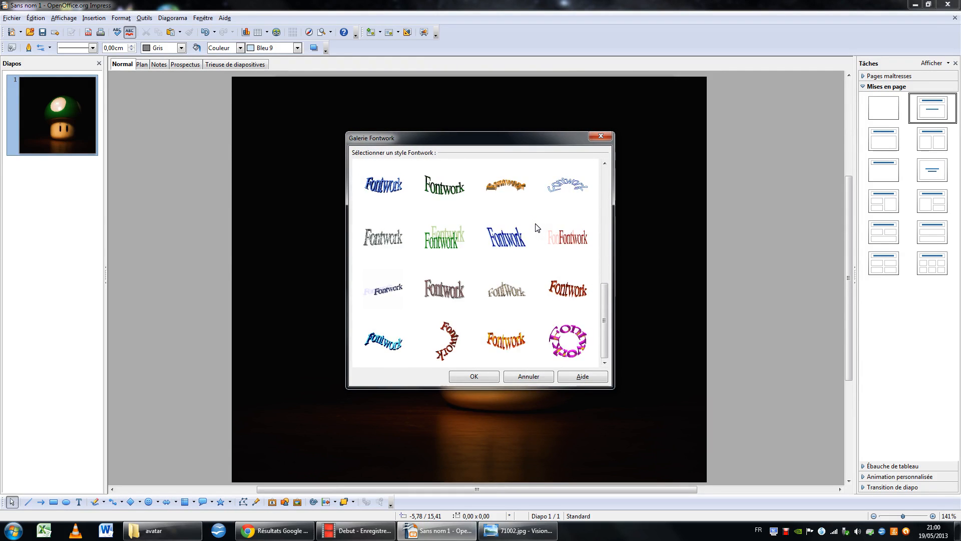
pyautogui.scroll(3, 536, 228)
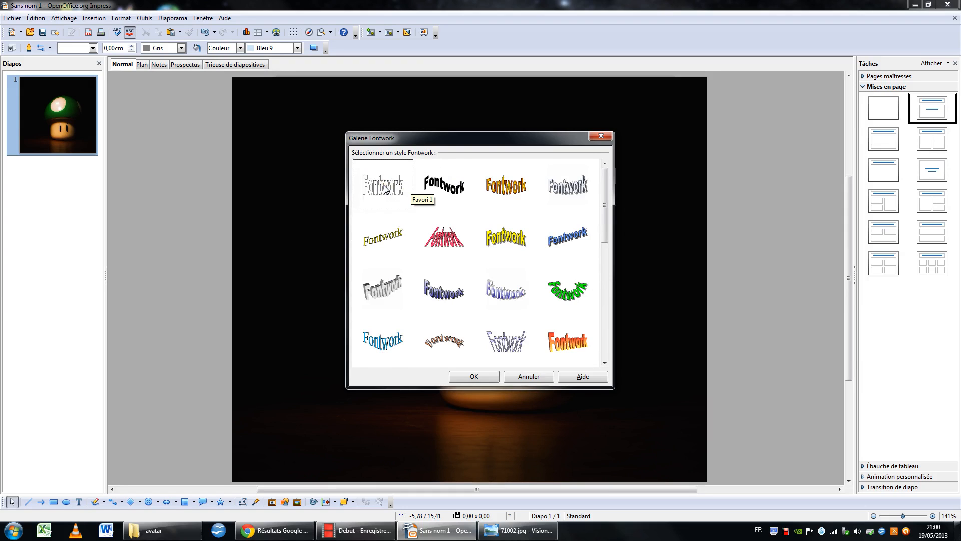
pyautogui.click(467, 378)
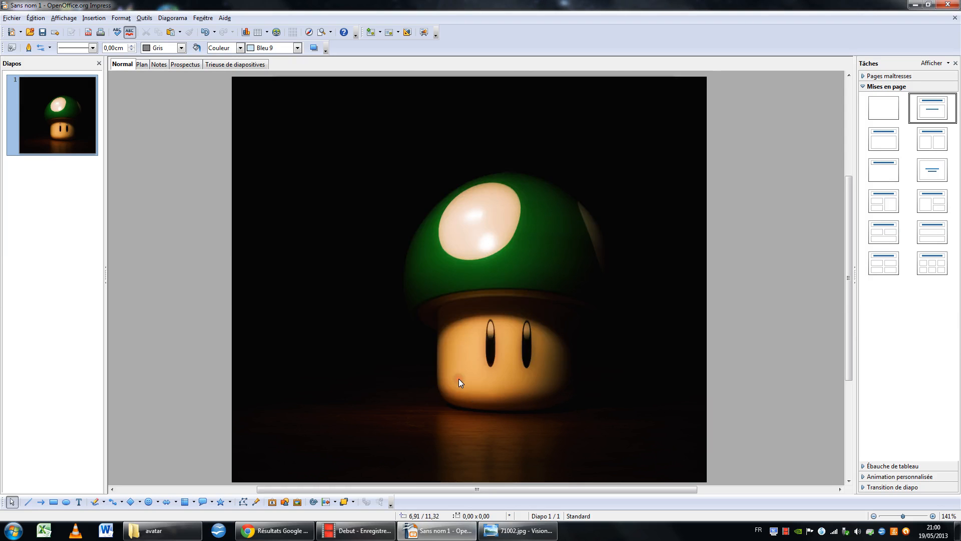
pyautogui.click(278, 502)
pyautogui.doubleClick(397, 174)
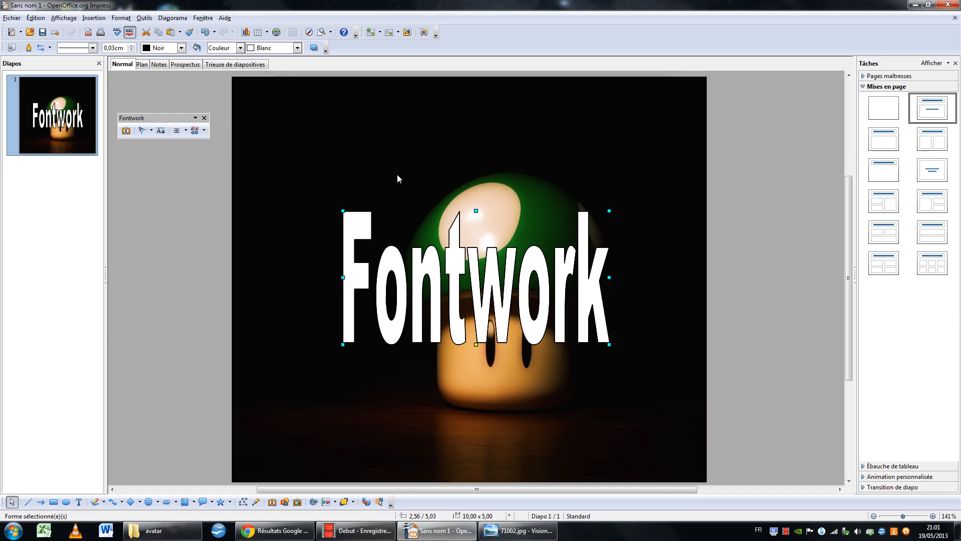
# Replace the Fontwork placeholder text with "Mario" and move it to the lower left of the mushroom picture
pyautogui.doubleClick(457, 257)
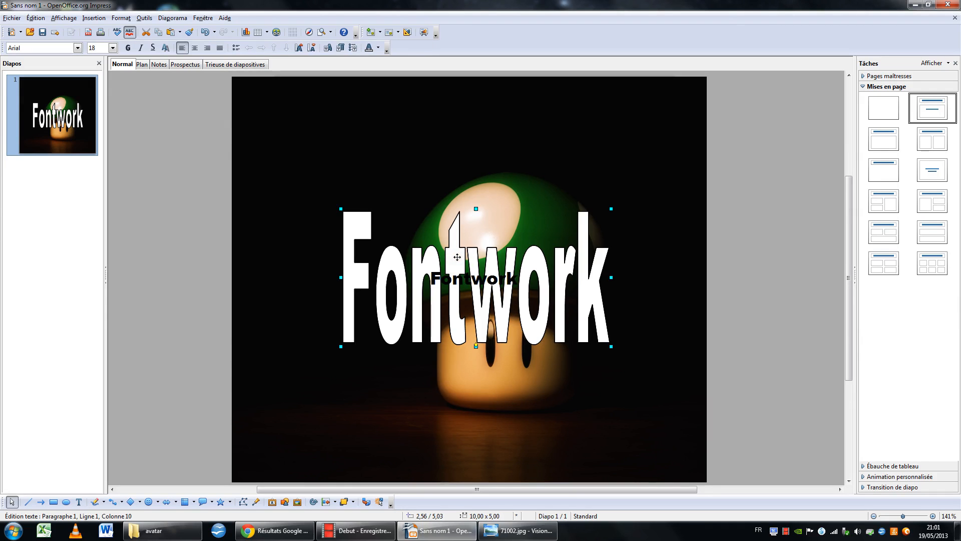
pyautogui.hotkey('ctrl', 'a')
pyautogui.write('Fon')
pyautogui.press('BackSpace')
pyautogui.press('BackSpace')
pyautogui.press('BackSpace')
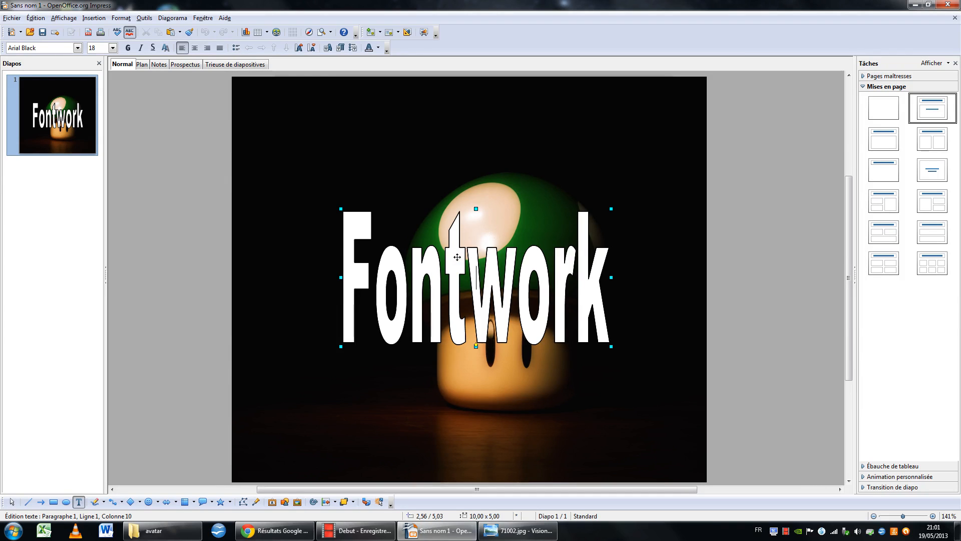
pyautogui.write('Mario')
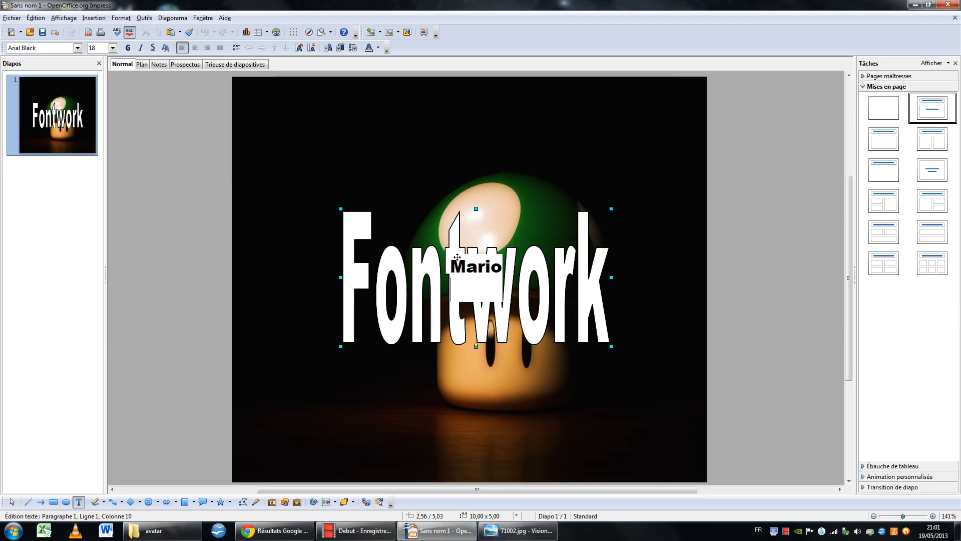
pyautogui.click(757, 280)
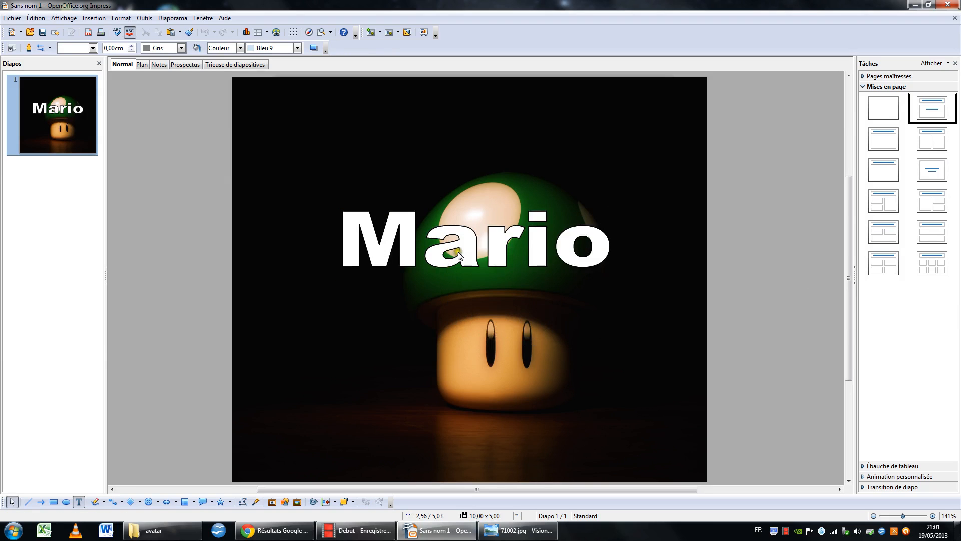
pyautogui.moveTo(473, 243); pyautogui.dragTo(393, 434)
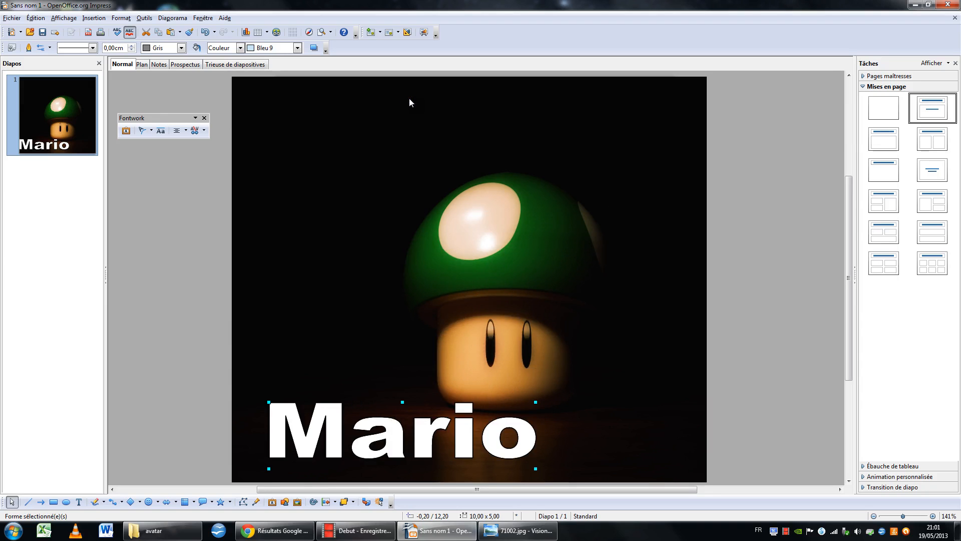
# Try a curved Fontwork shape on the Mario text and replace it with the wavy shape
pyautogui.click(144, 133)
pyautogui.moveTo(149, 120); pyautogui.dragTo(171, 134)
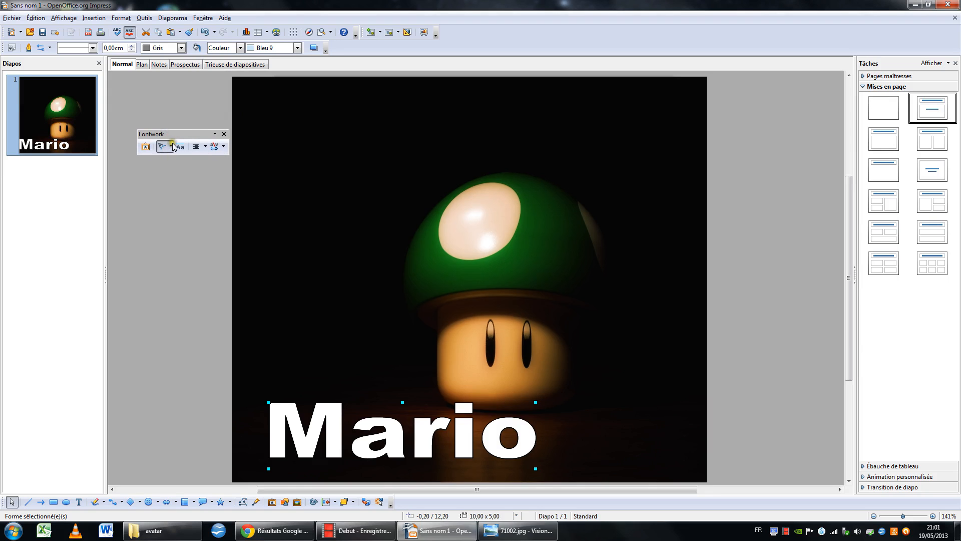
pyautogui.click(174, 146)
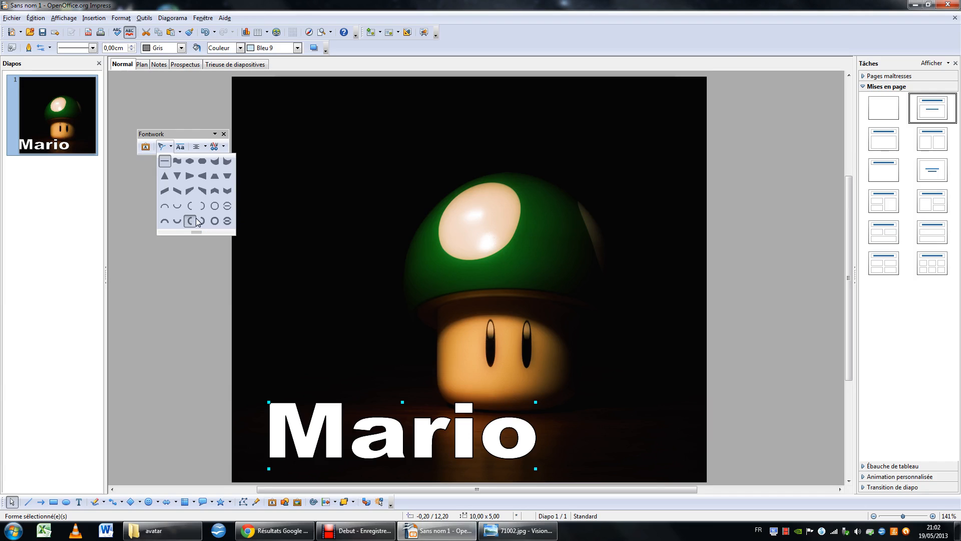
pyautogui.click(232, 221)
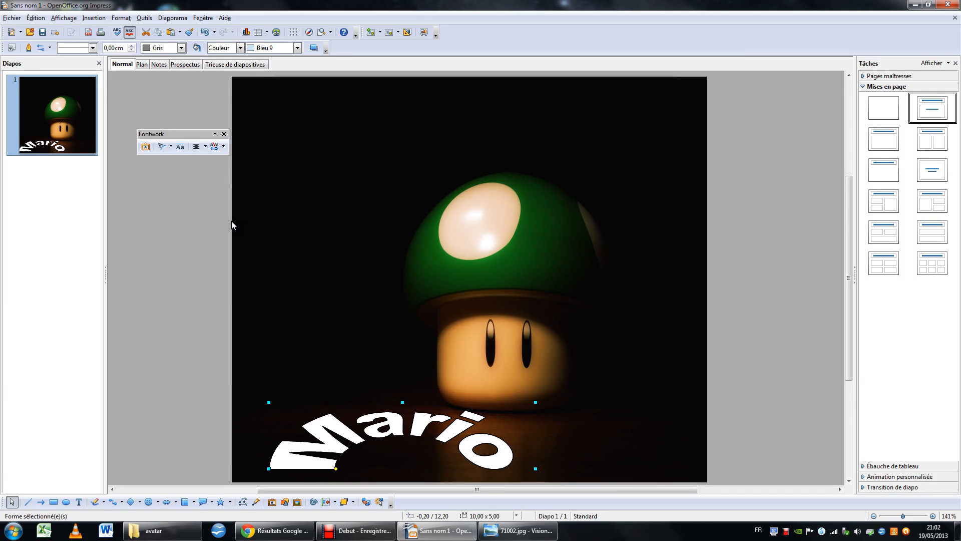
pyautogui.click(168, 147)
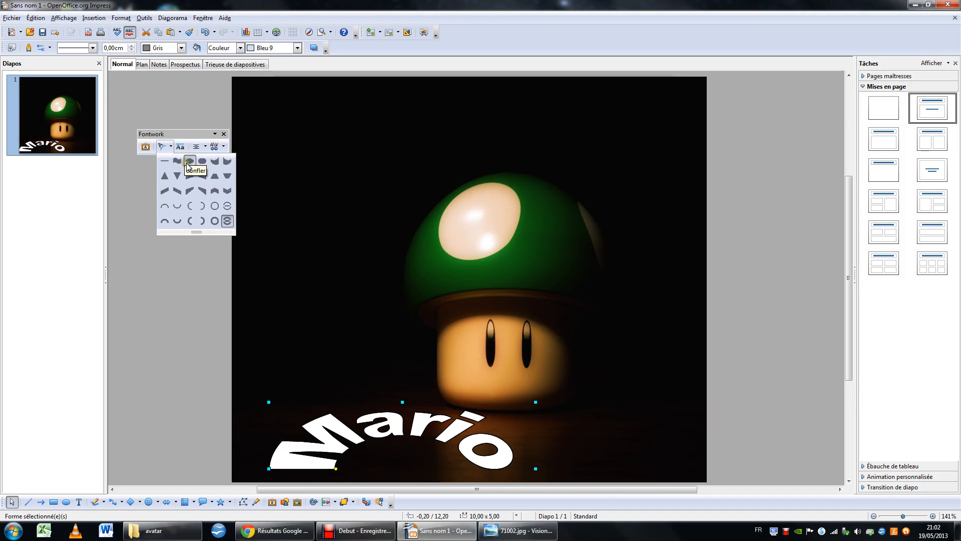
pyautogui.click(181, 164)
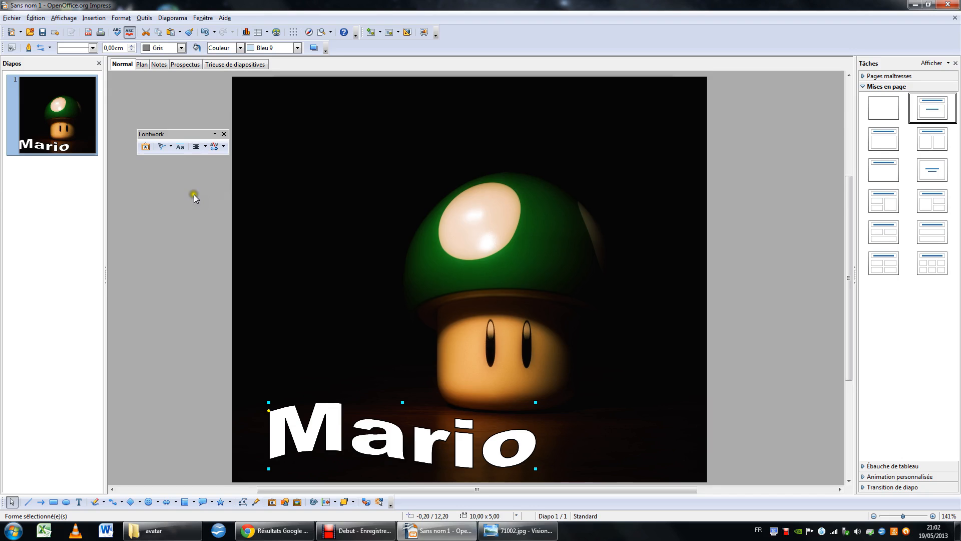
# Fill the Mario text with the solid color Jaune
pyautogui.click(240, 48)
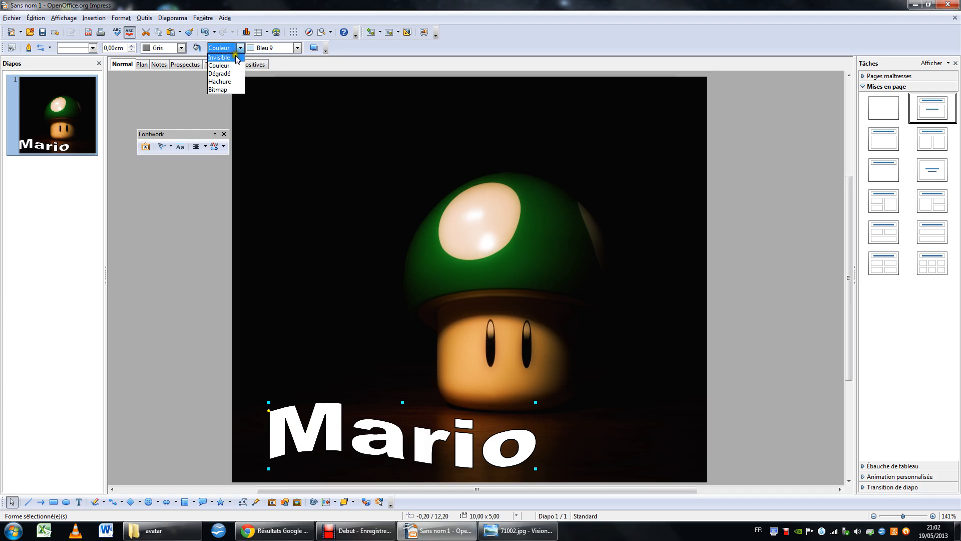
pyautogui.click(199, 355)
pyautogui.click(334, 413)
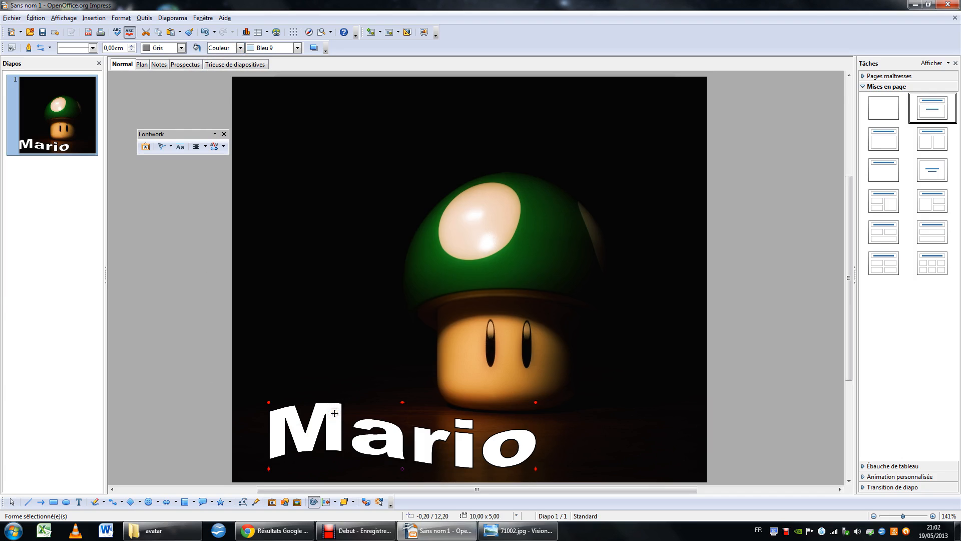
pyautogui.click(335, 413)
pyautogui.click(240, 48)
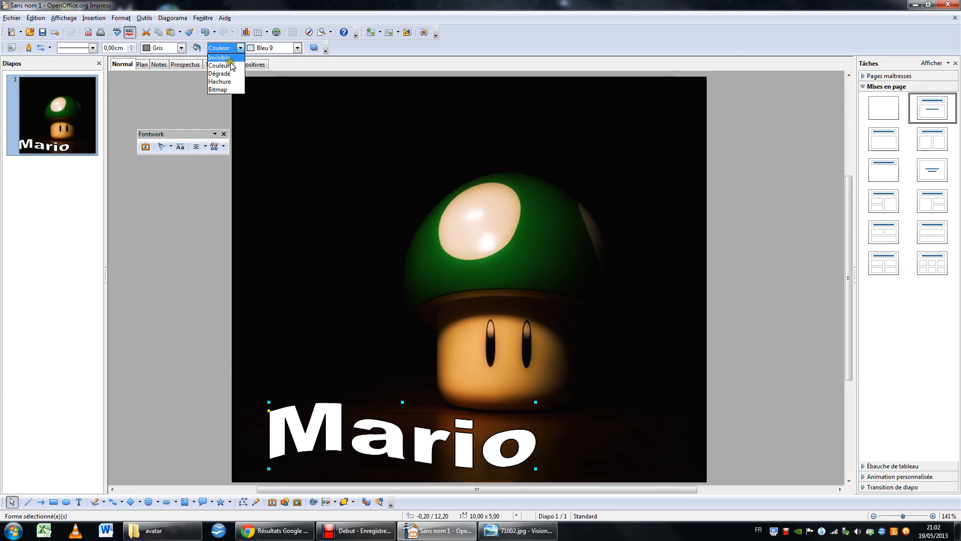
pyautogui.click(228, 65)
pyautogui.click(298, 47)
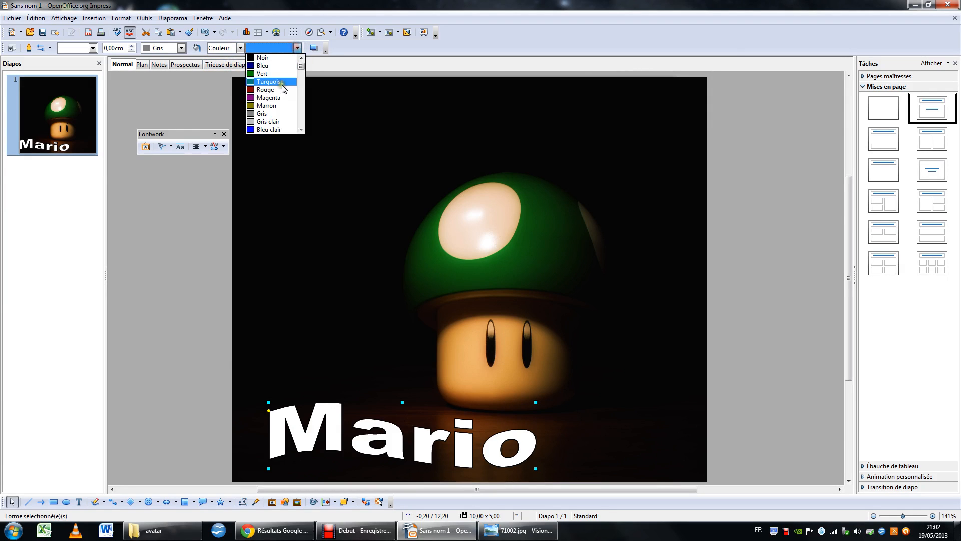
pyautogui.scroll(-2, 271, 117)
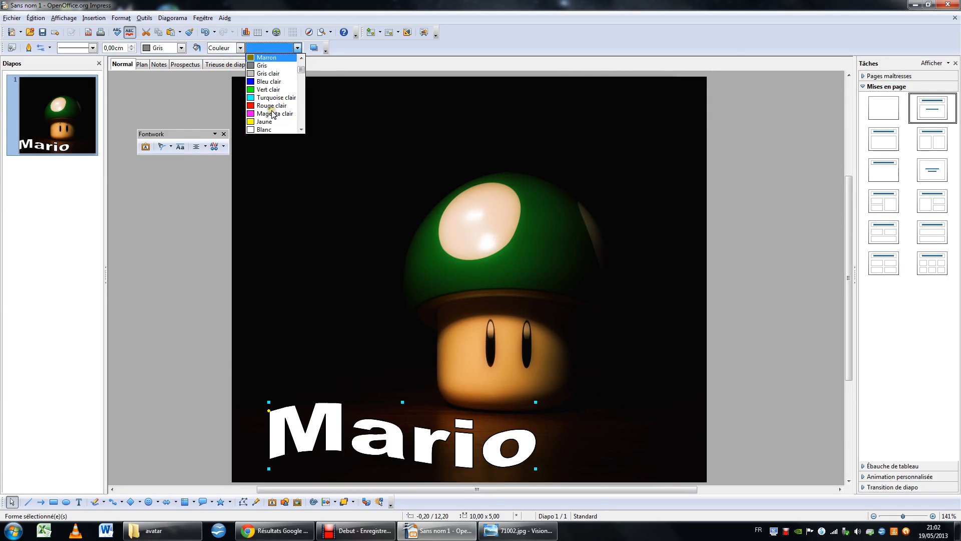
pyautogui.click(270, 120)
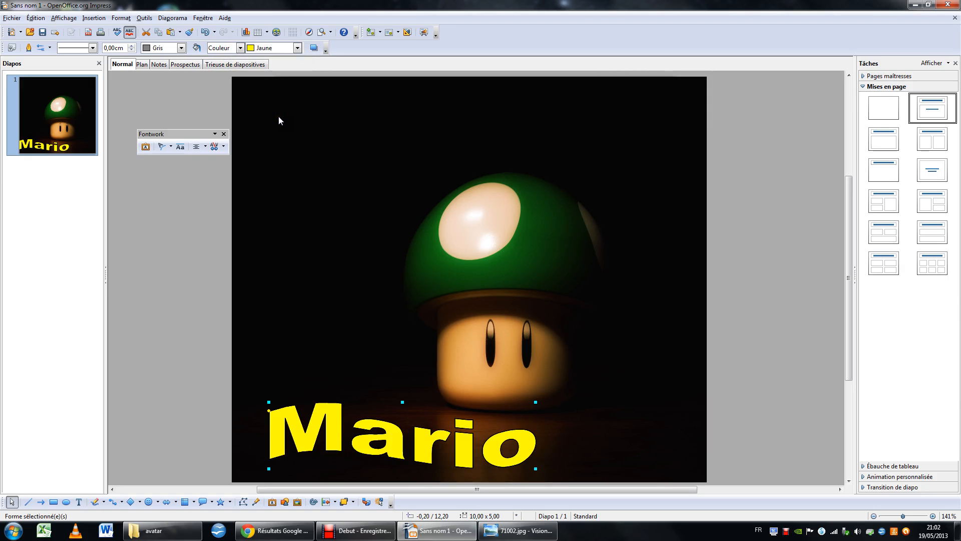
# Fill the Mario text with the Rectangulaire rouge/blanc gradient
pyautogui.click(240, 48)
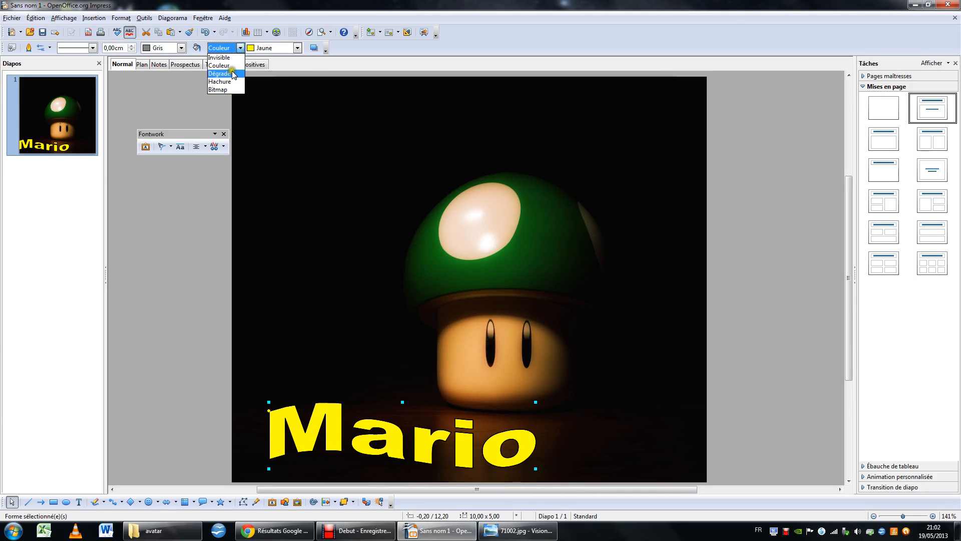
pyautogui.click(230, 73)
pyautogui.click(296, 48)
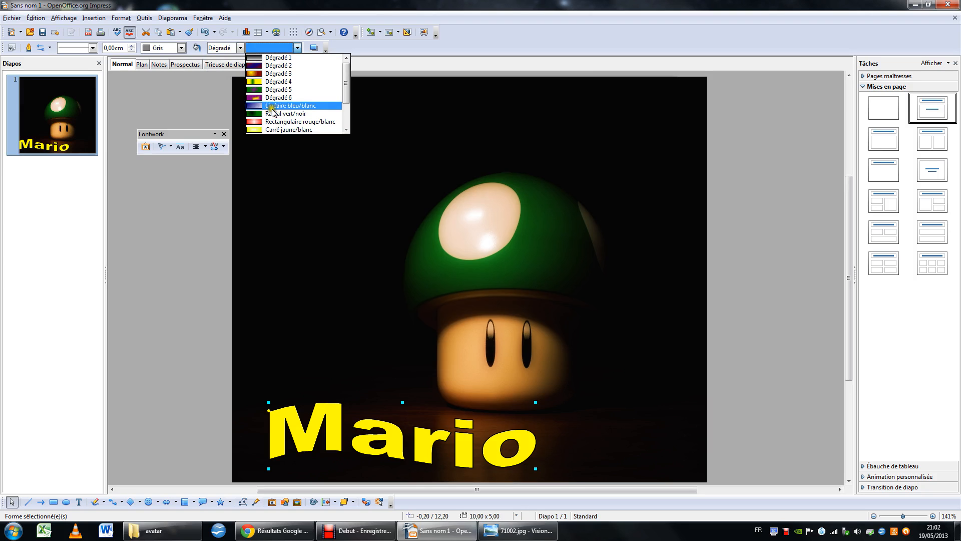
pyautogui.click(276, 125)
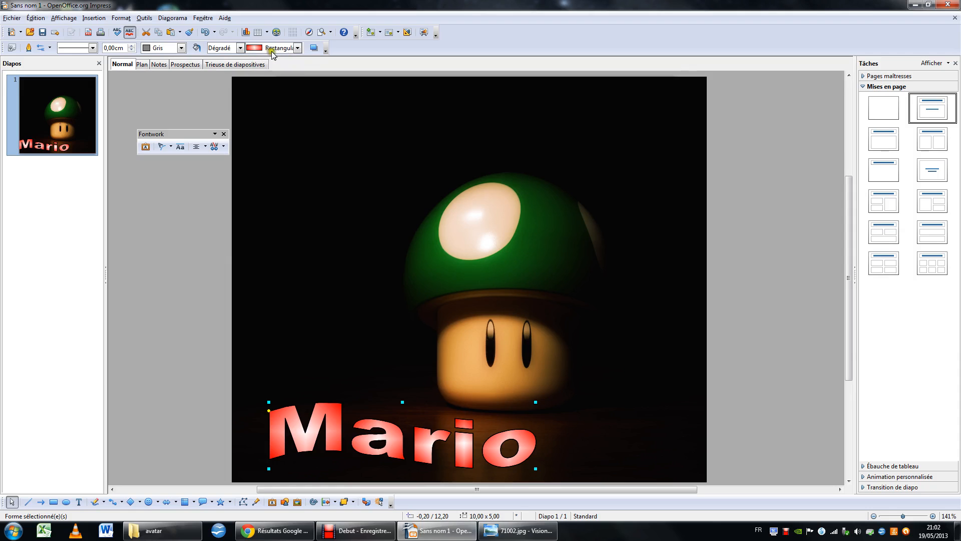
# Fill the Mario text with the Marguerites bitmap
pyautogui.click(241, 48)
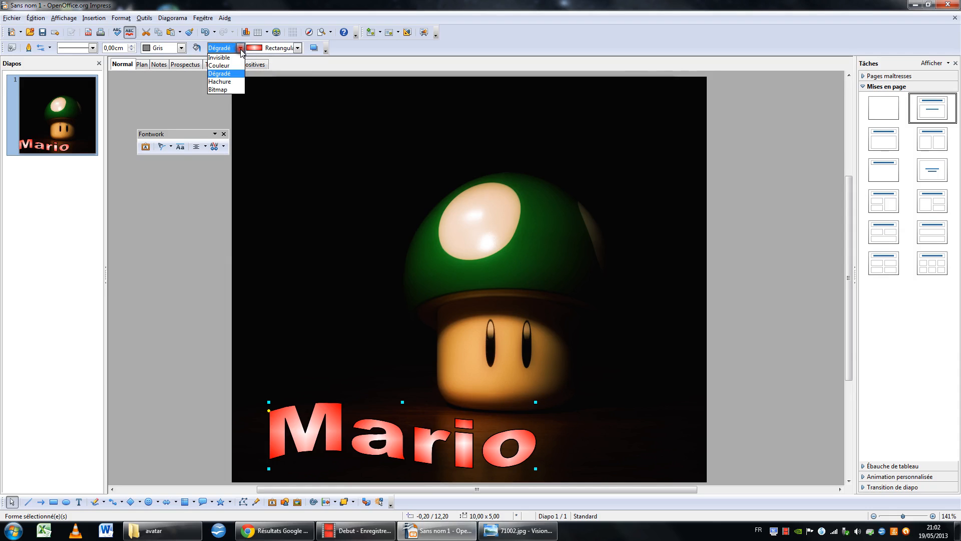
pyautogui.click(224, 89)
pyautogui.click(297, 48)
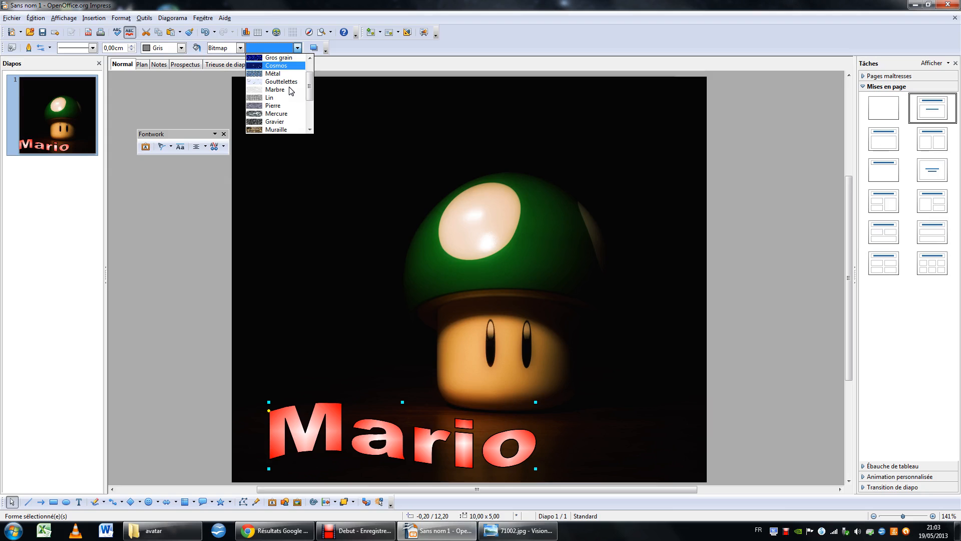
pyautogui.scroll(-2, 291, 91)
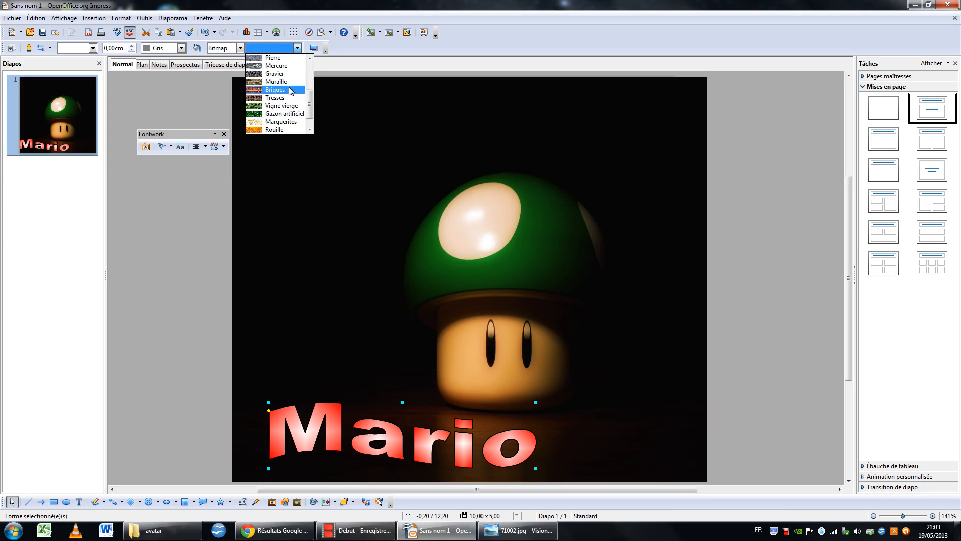
pyautogui.click(284, 123)
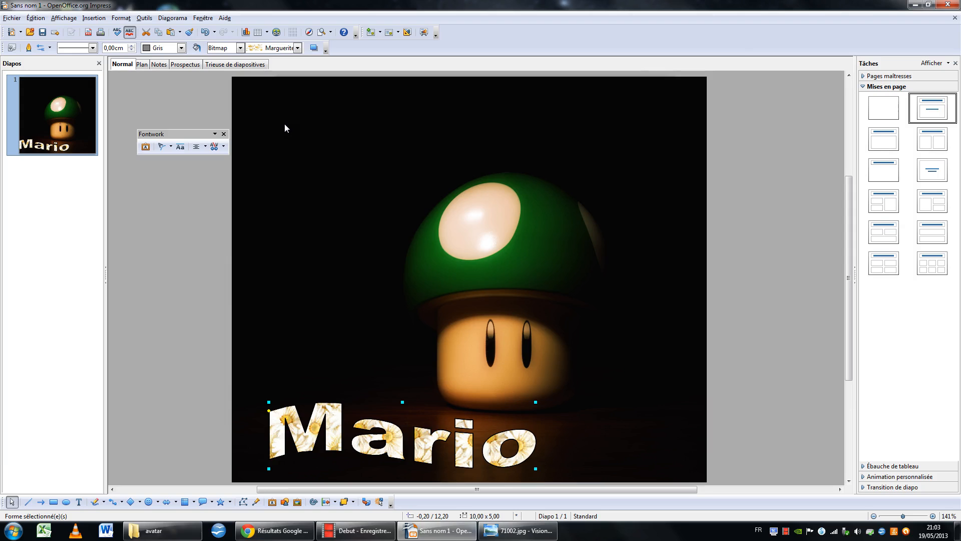
pyautogui.click(297, 48)
pyautogui.scroll(4, 283, 105)
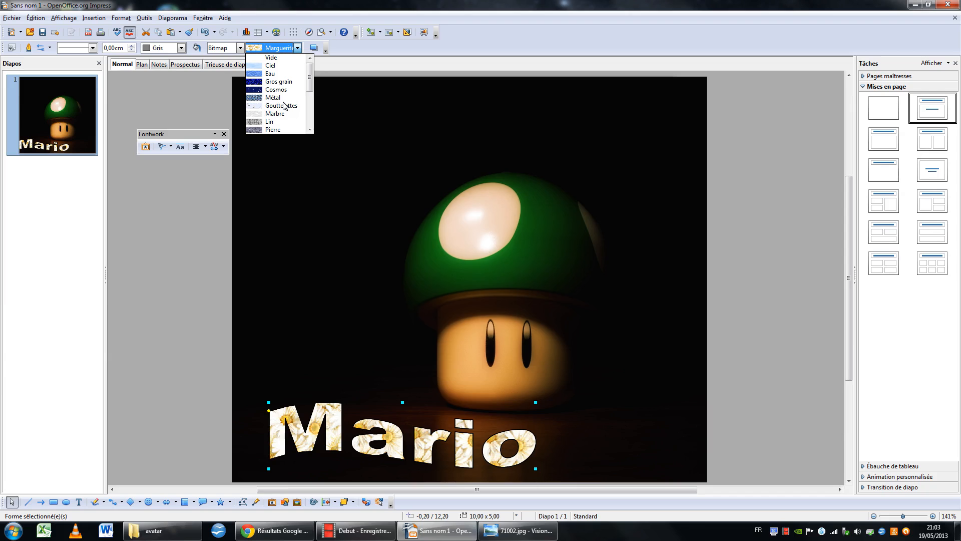
pyautogui.click(240, 50)
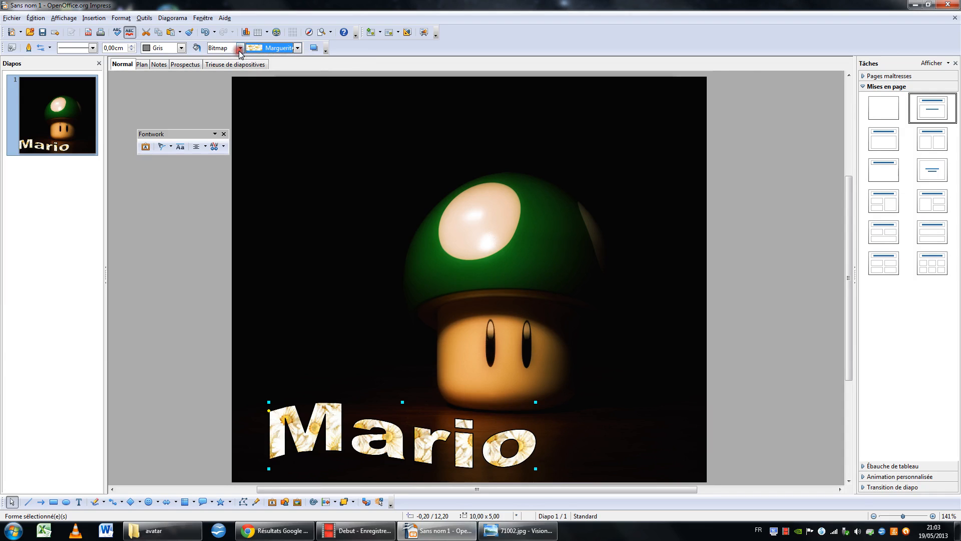
pyautogui.click(239, 49)
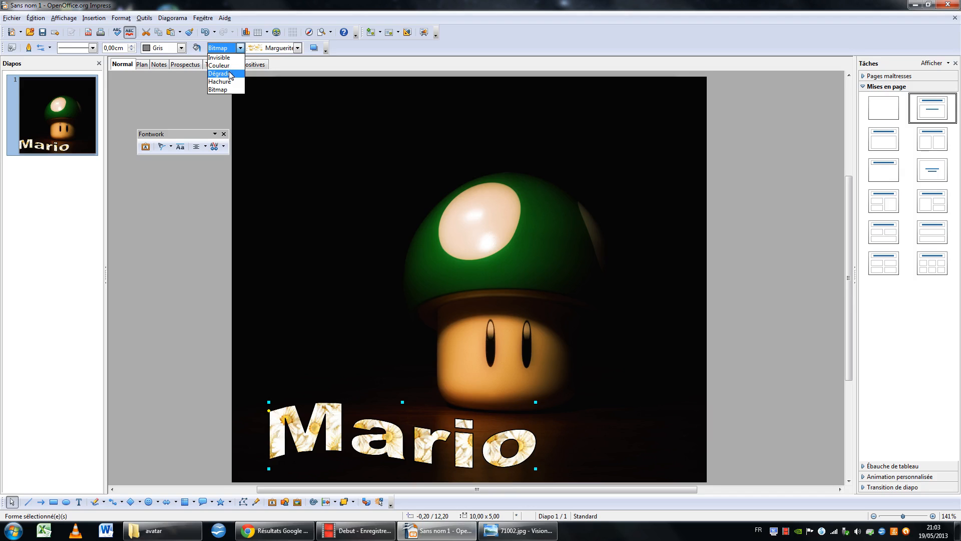
pyautogui.click(174, 116)
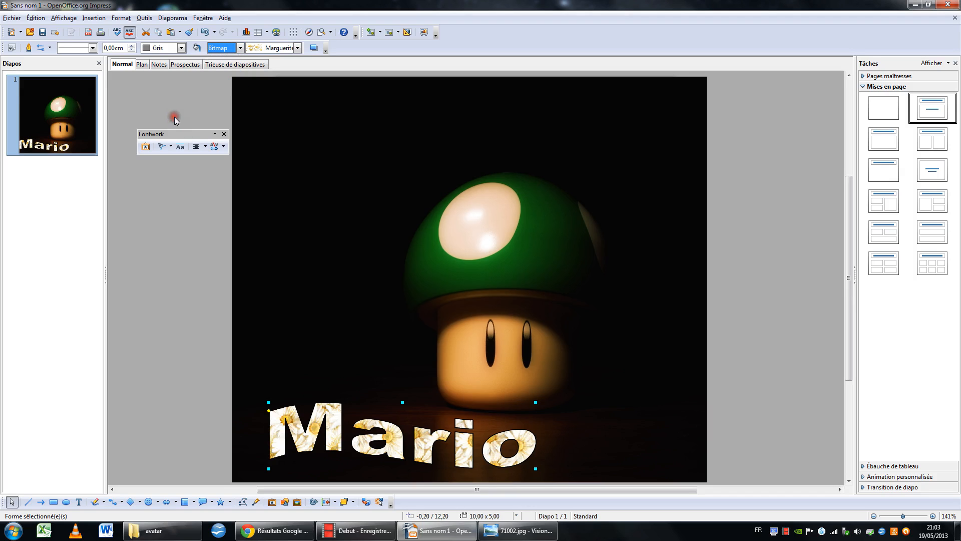
pyautogui.click(215, 384)
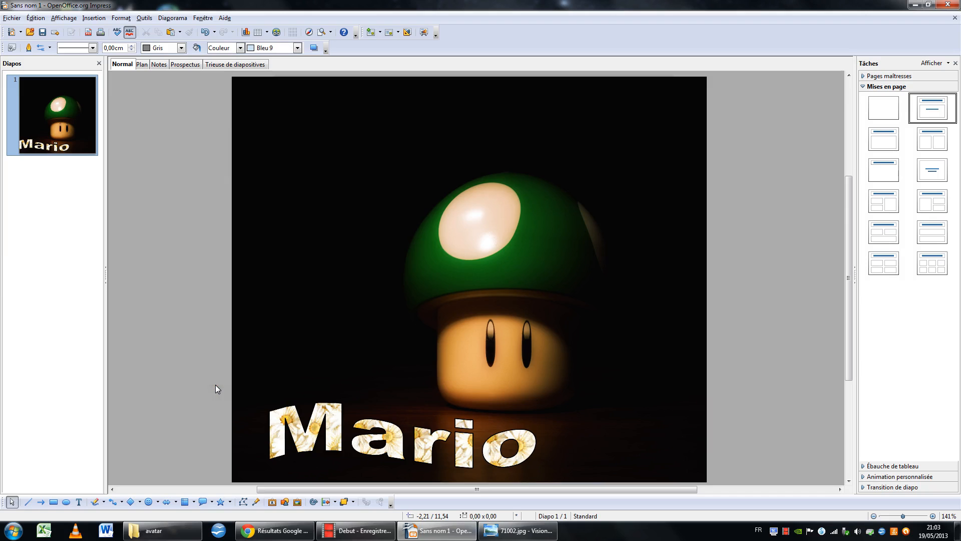
pyautogui.rightClick(332, 421)
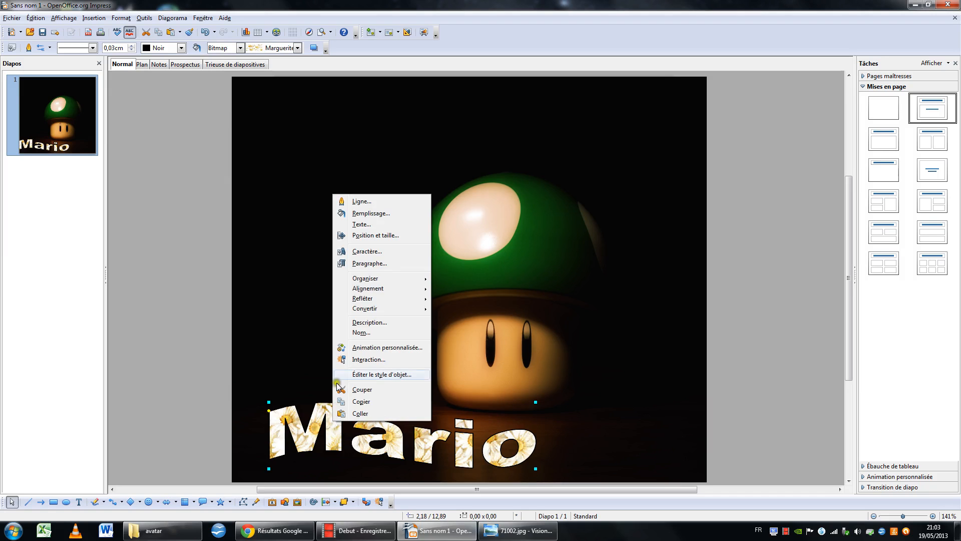
pyautogui.click(194, 413)
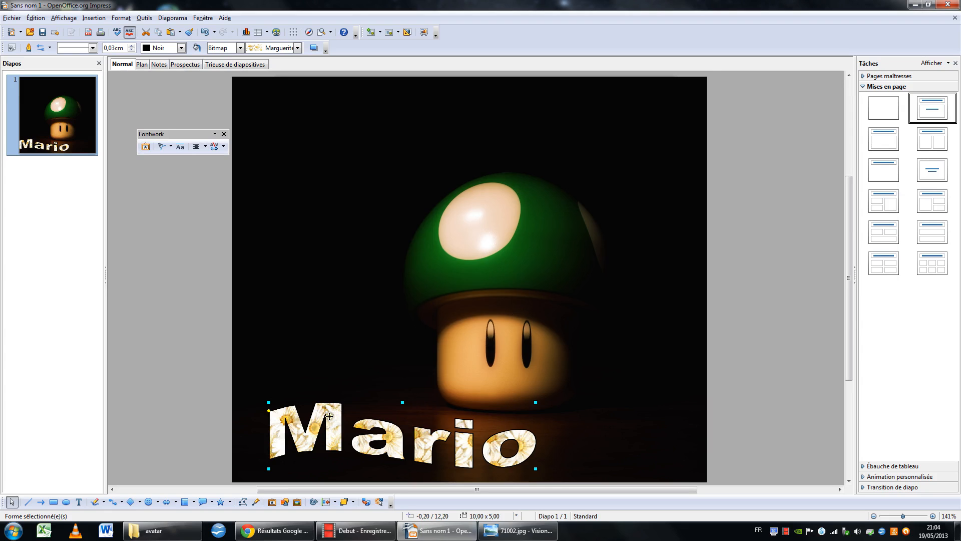
# Change the Mario text's font to Freestyle Script
pyautogui.rightClick(333, 416)
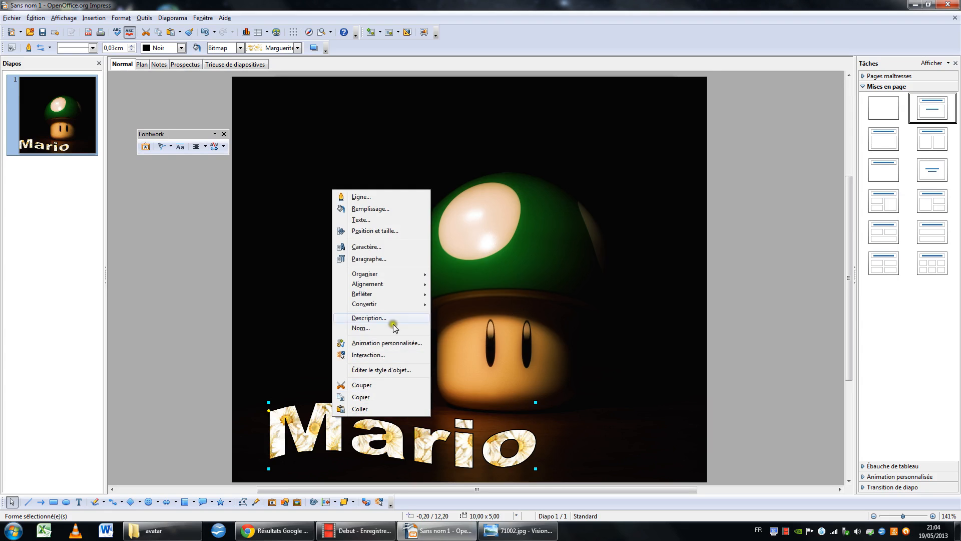
pyautogui.click(375, 249)
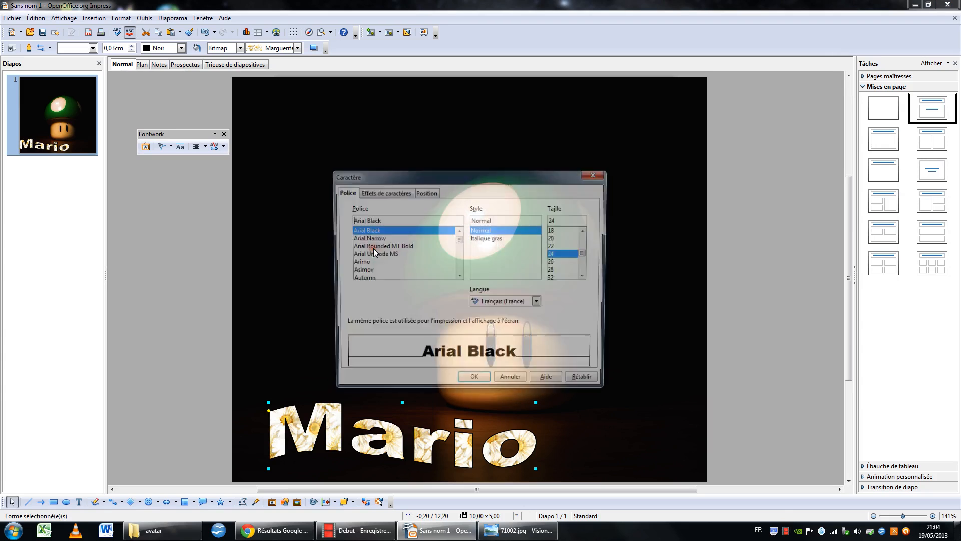
pyautogui.scroll(-8, 374, 250)
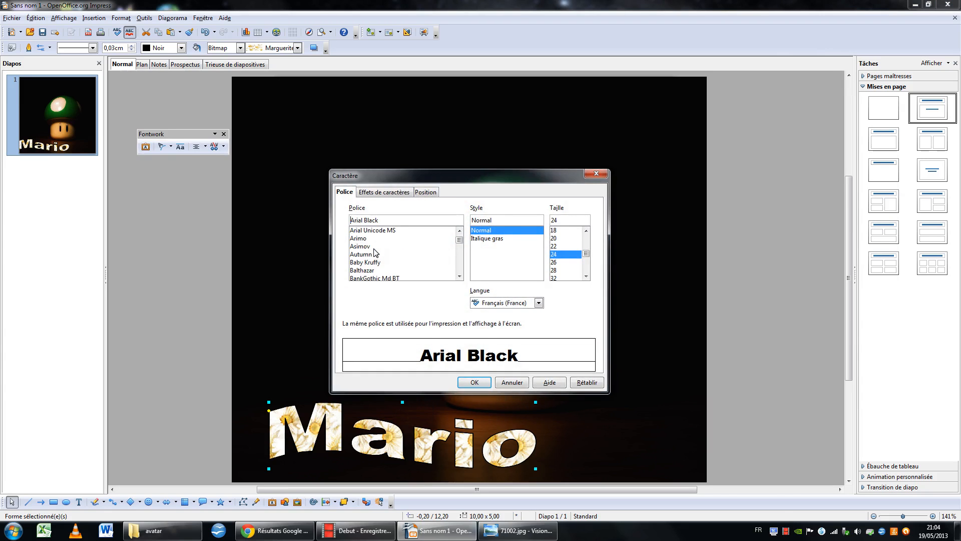
pyautogui.scroll(-12, 374, 250)
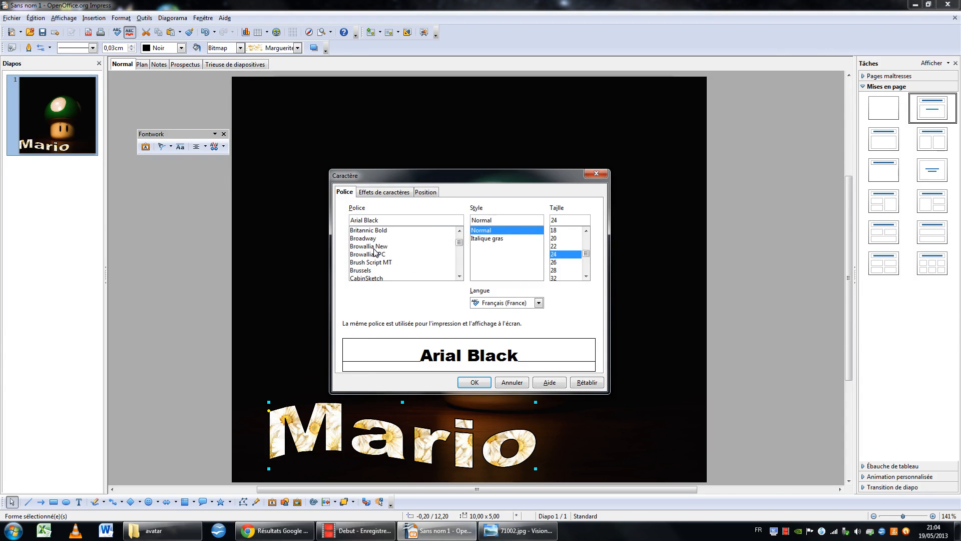
pyautogui.scroll(-10, 374, 250)
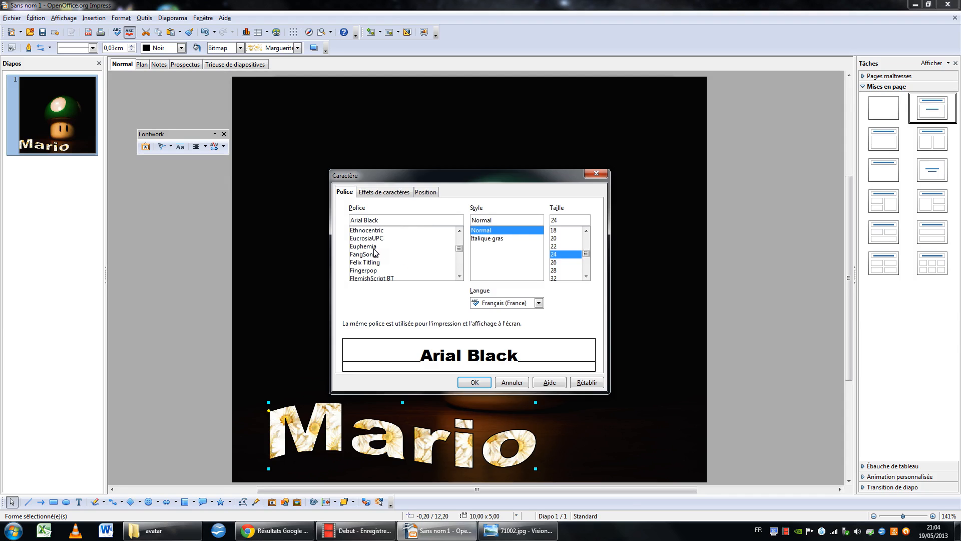
pyautogui.scroll(-2, 376, 252)
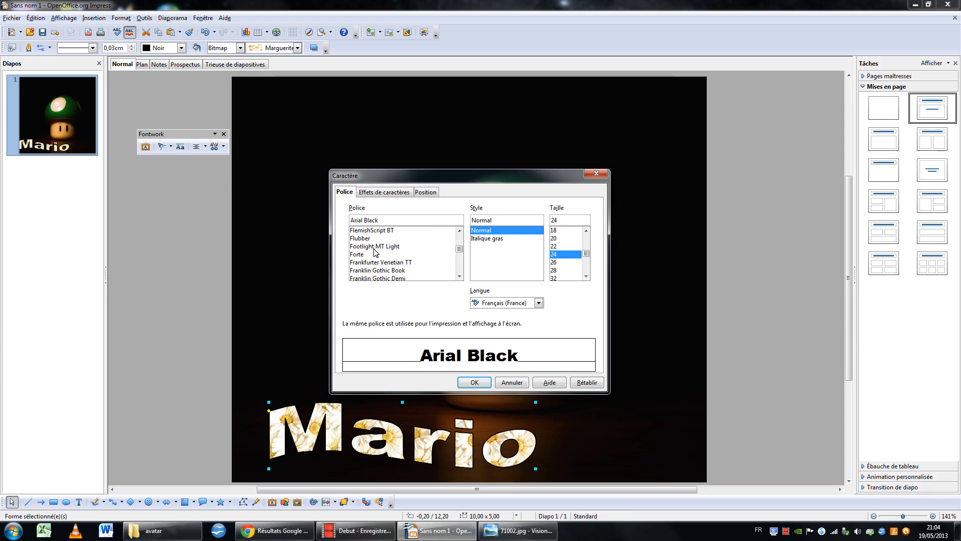
pyautogui.scroll(-2, 375, 251)
pyautogui.click(372, 246)
pyautogui.scroll(-1, 368, 253)
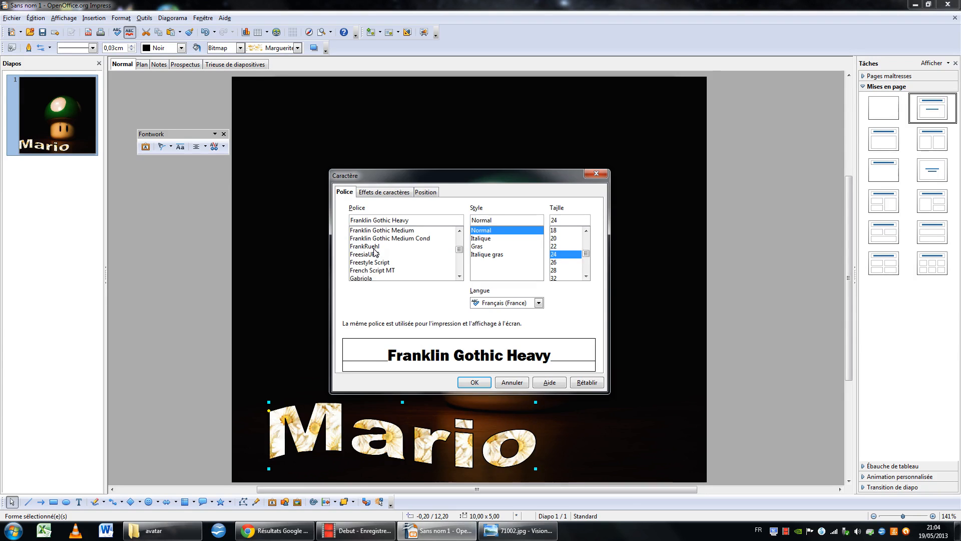
pyautogui.click(367, 255)
pyautogui.scroll(-1, 367, 257)
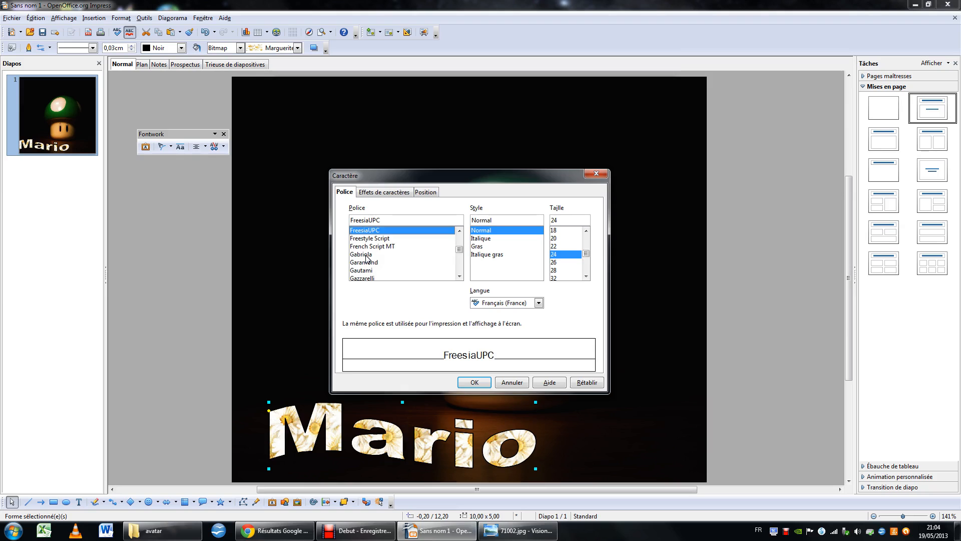
pyautogui.click(382, 239)
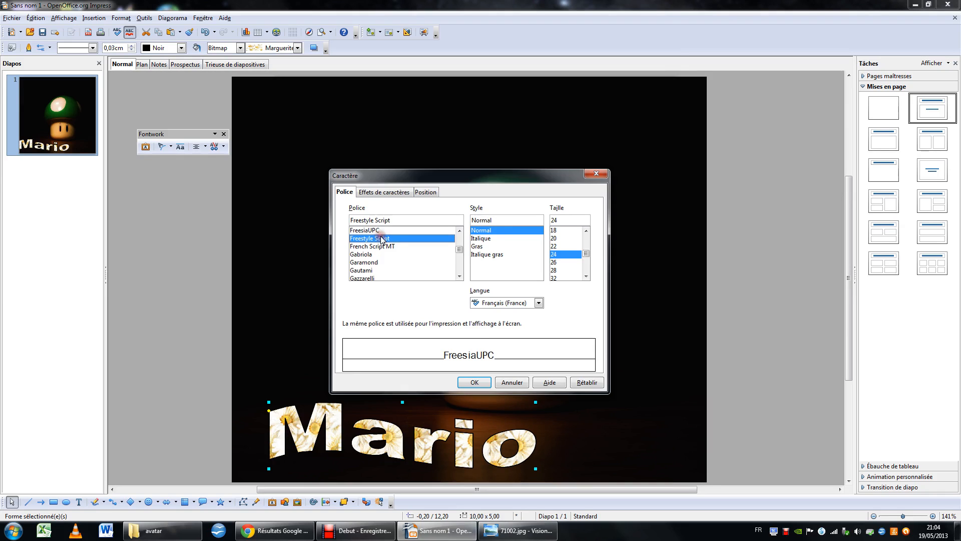
pyautogui.click(474, 382)
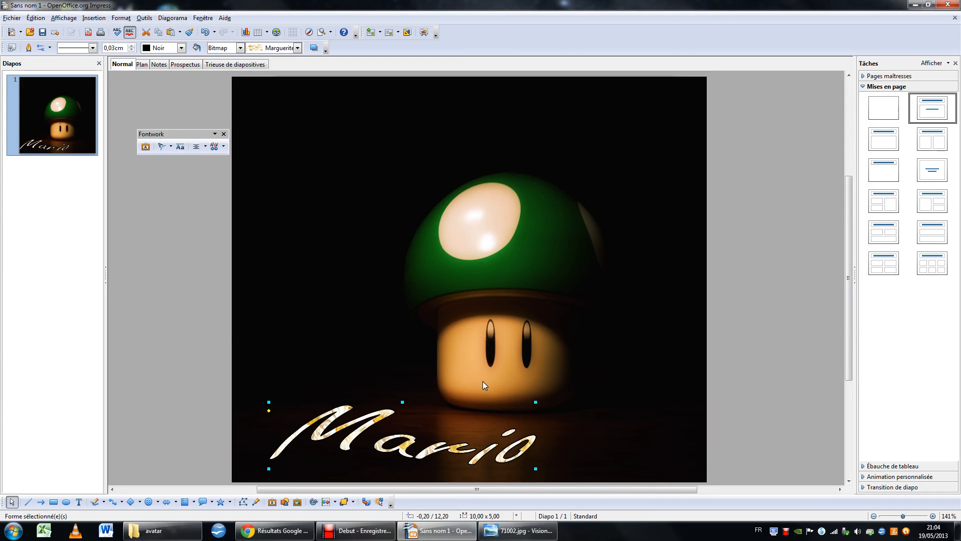
# Set the Mario text's font back to Arial Black
pyautogui.rightClick(364, 427)
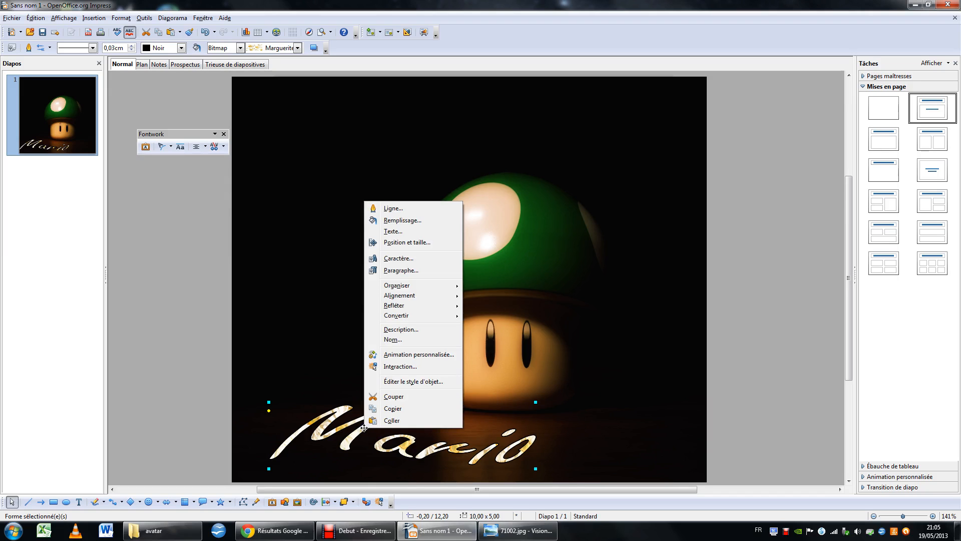
pyautogui.click(416, 260)
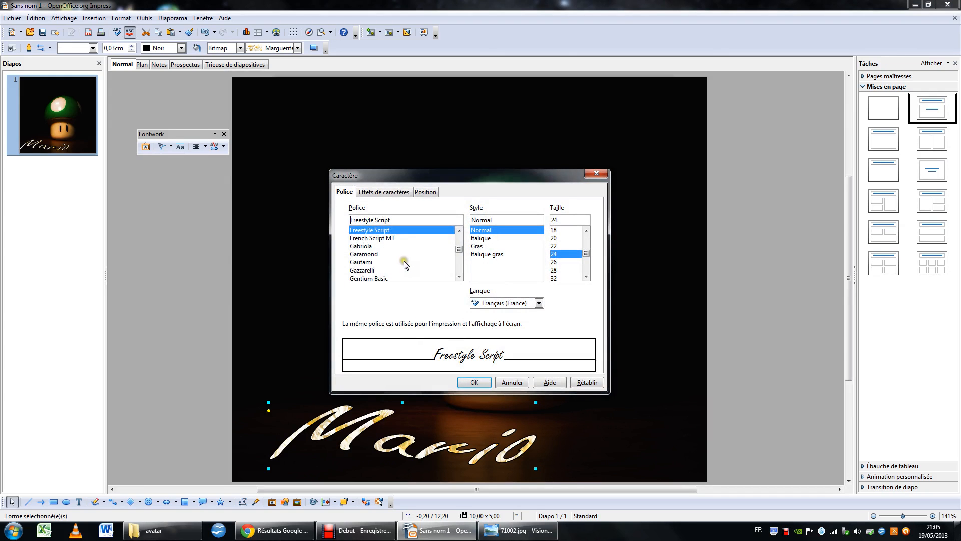
pyautogui.scroll(2, 406, 265)
pyautogui.scroll(3, 406, 265)
pyautogui.scroll(6, 406, 266)
pyautogui.scroll(10, 406, 265)
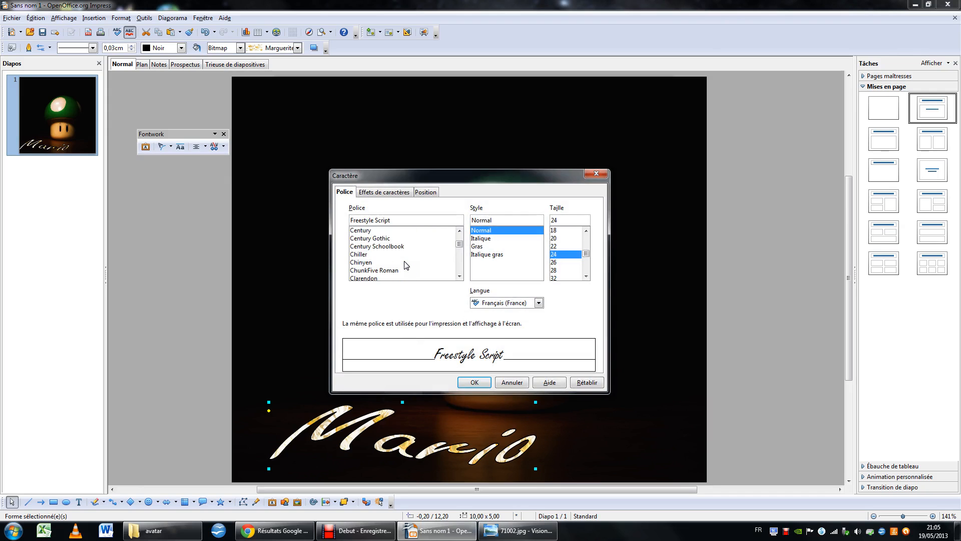
pyautogui.scroll(10, 406, 264)
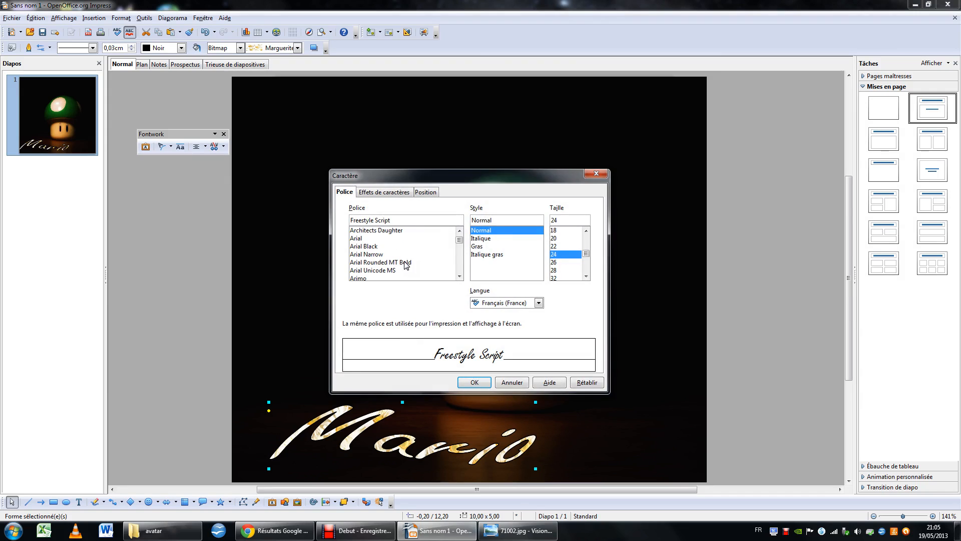
pyautogui.click(370, 246)
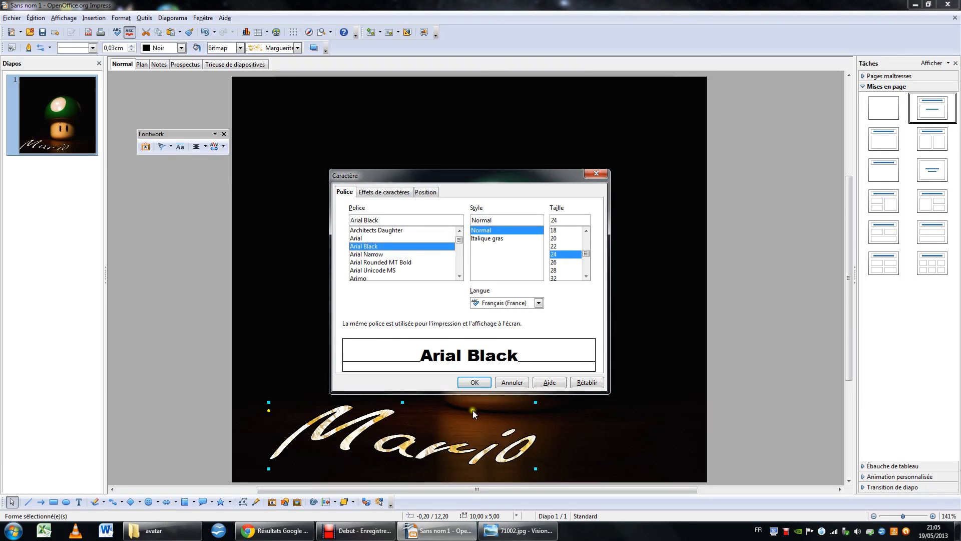
pyautogui.click(480, 383)
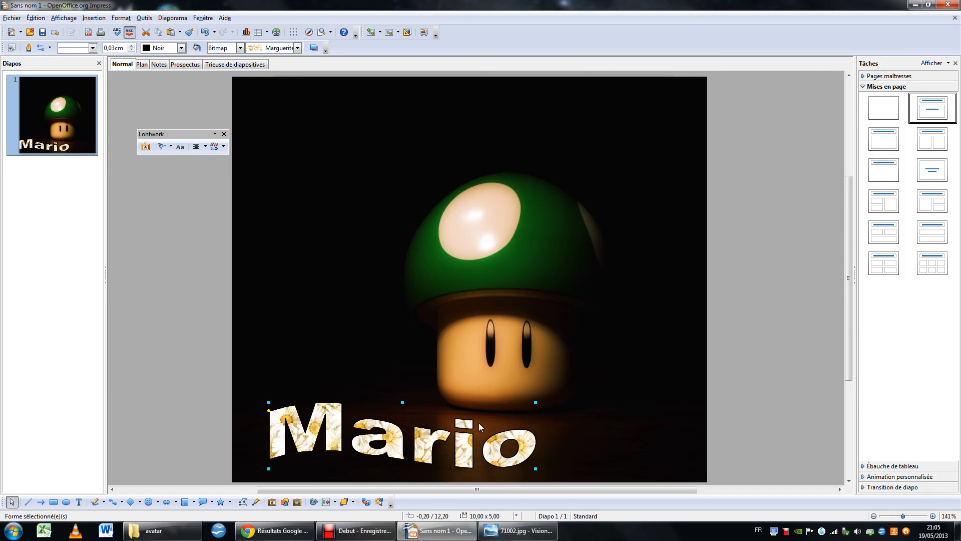
# Apply a shadow to the Mario text, cast toward its upper right
pyautogui.rightClick(426, 441)
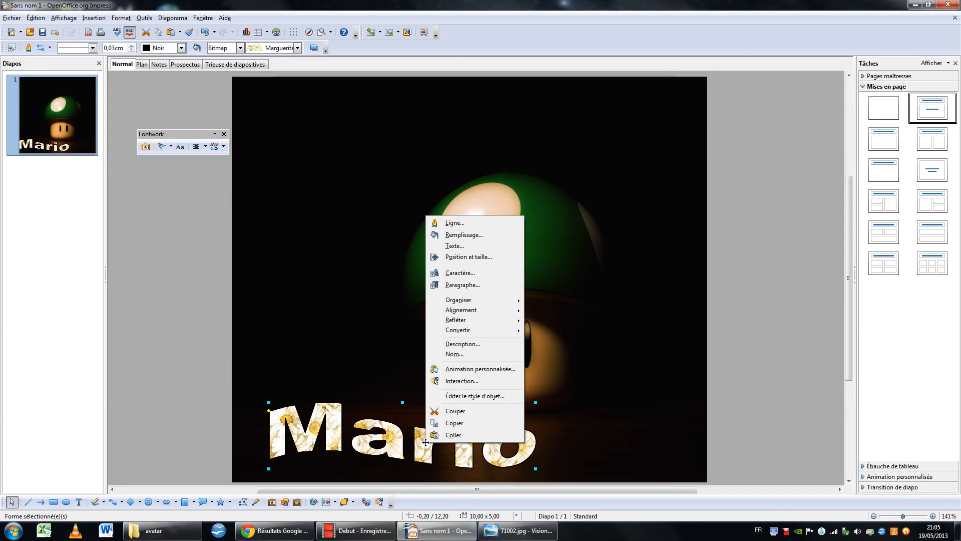
pyautogui.click(473, 237)
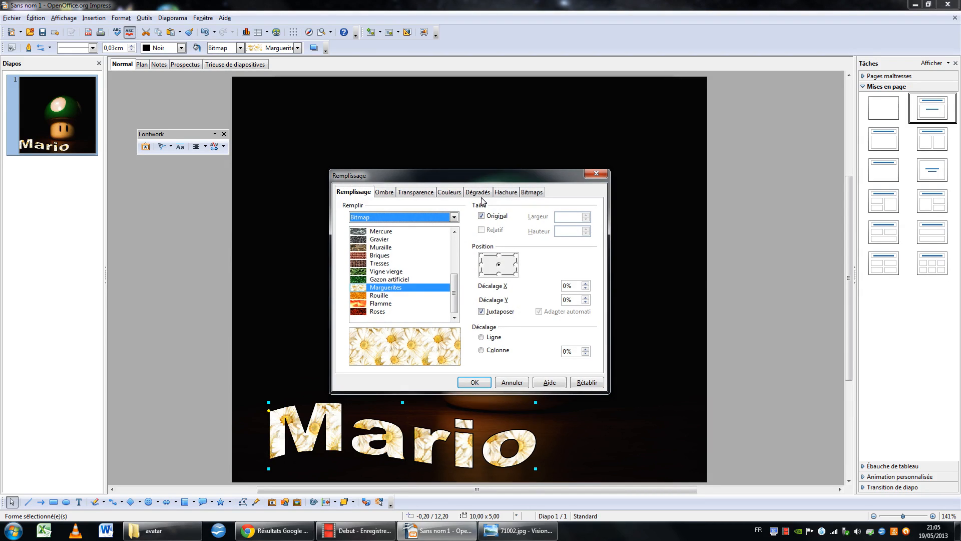
pyautogui.click(391, 198)
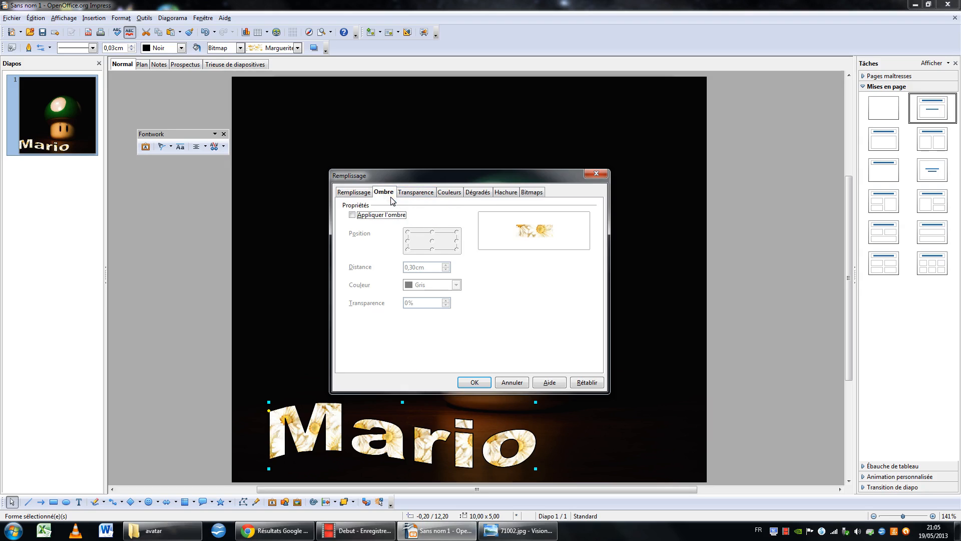
pyautogui.click(352, 215)
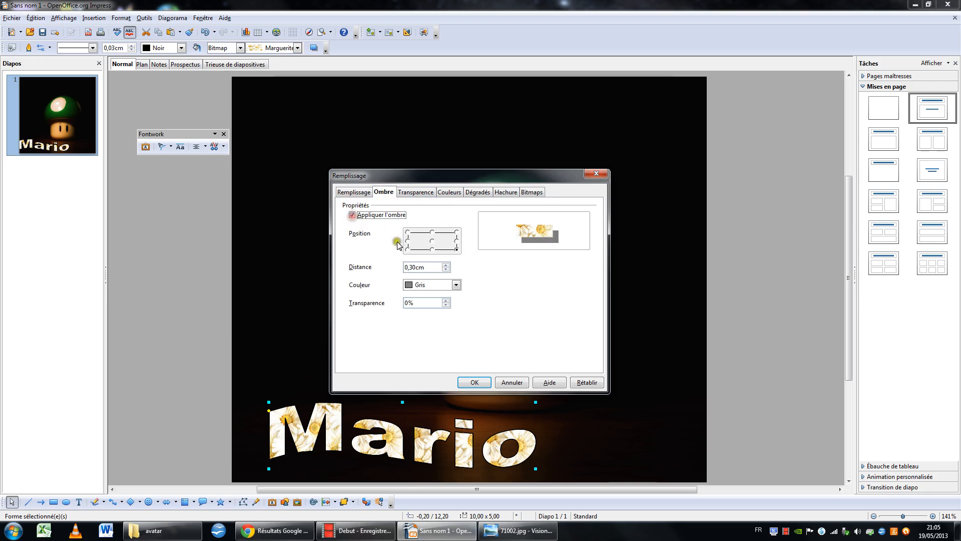
pyautogui.click(407, 250)
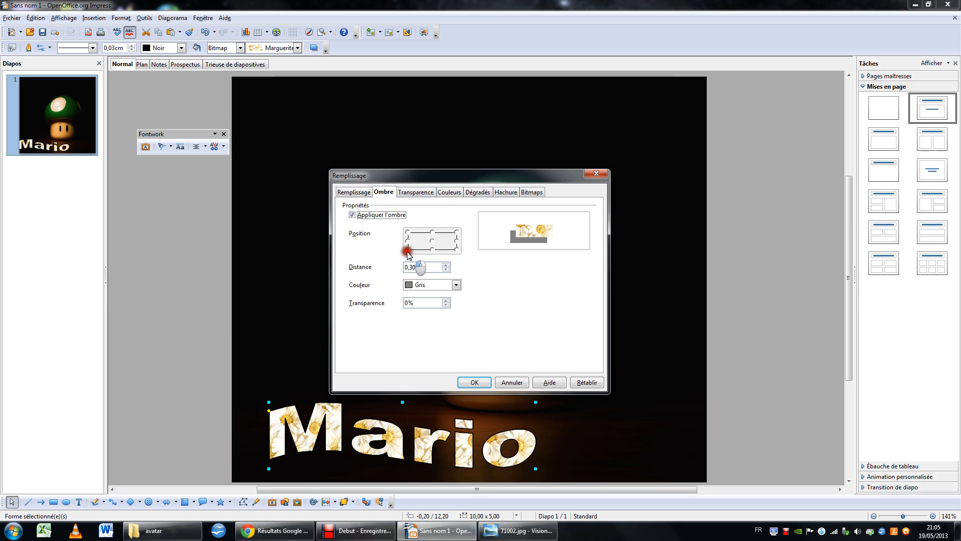
pyautogui.click(456, 249)
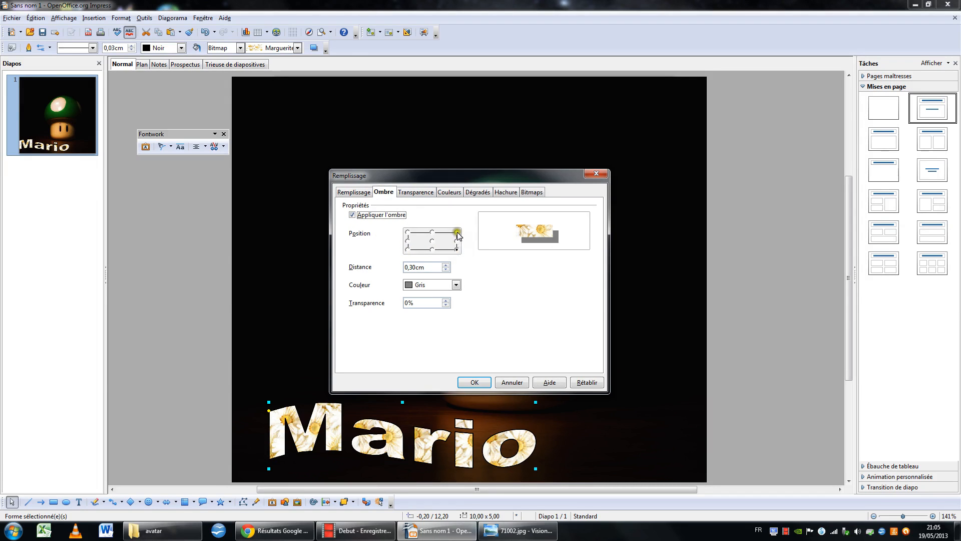
pyautogui.click(457, 232)
pyautogui.click(474, 383)
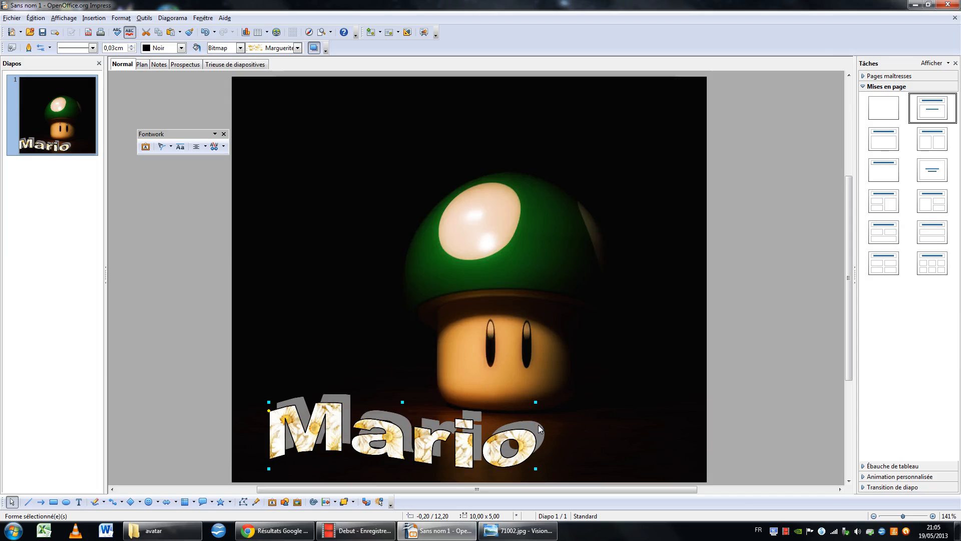
# Fill the Mario text with the Rectangulaire rouge/blanc gradient
pyautogui.rightClick(424, 442)
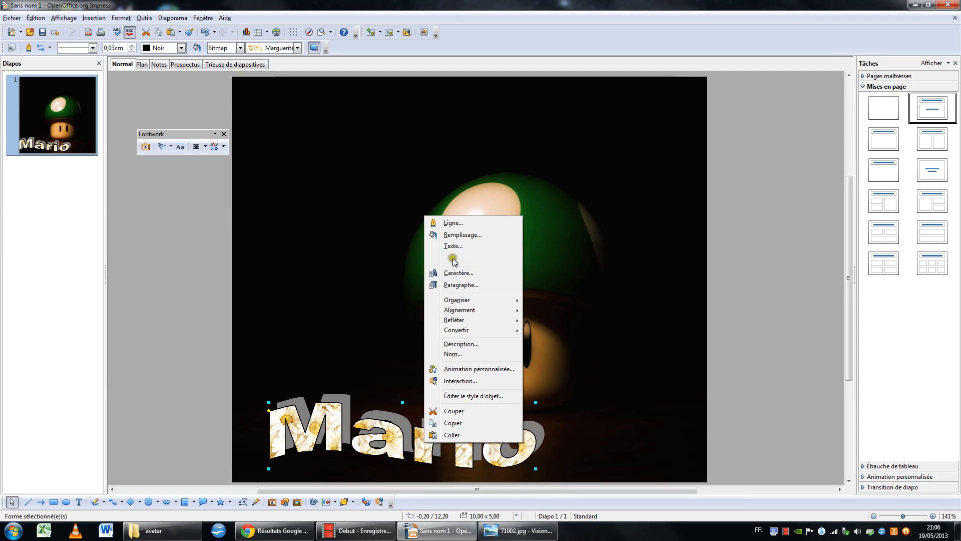
pyautogui.click(460, 236)
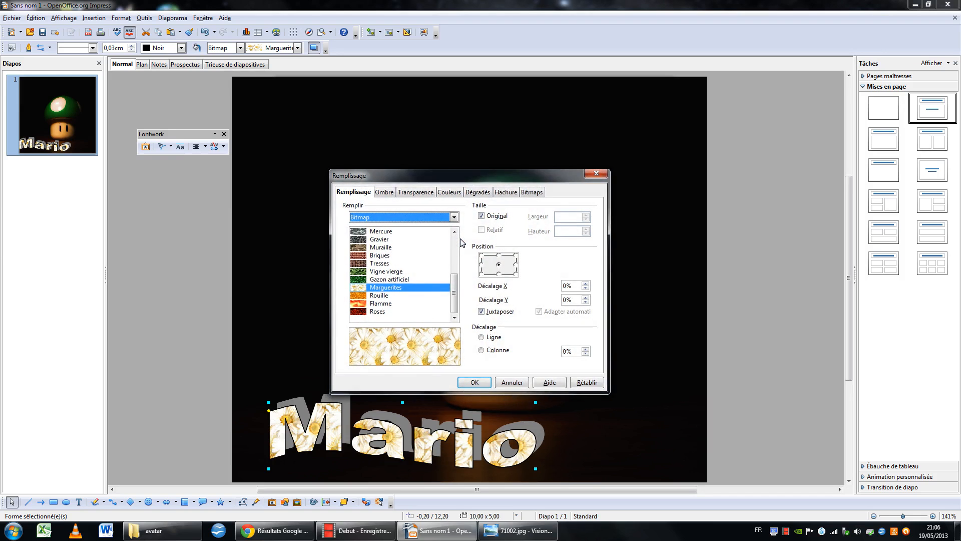
pyautogui.click(416, 192)
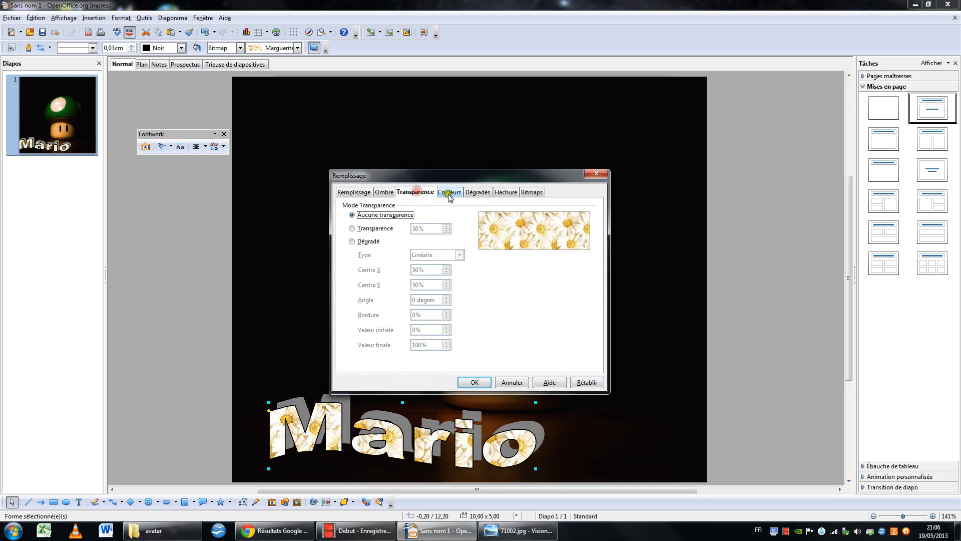
pyautogui.click(449, 193)
pyautogui.click(431, 193)
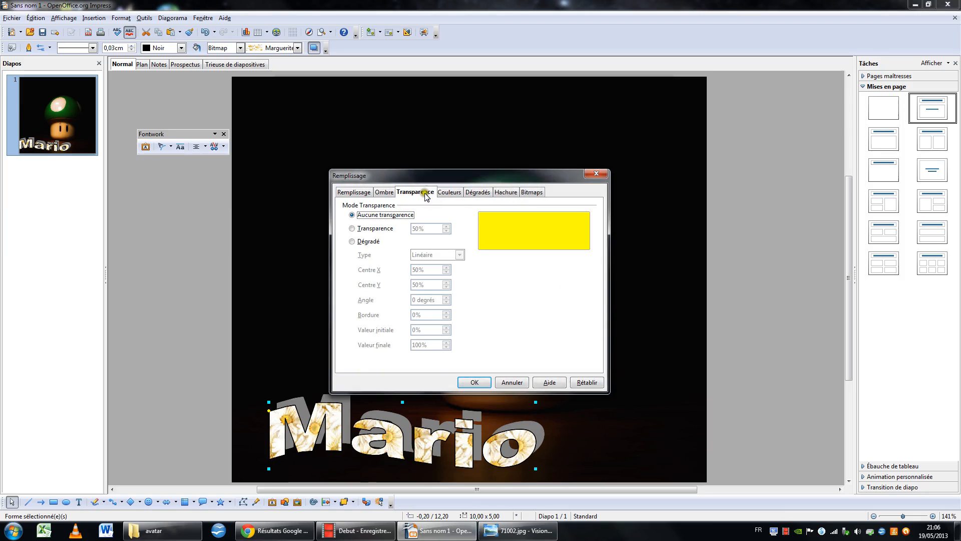
pyautogui.click(449, 192)
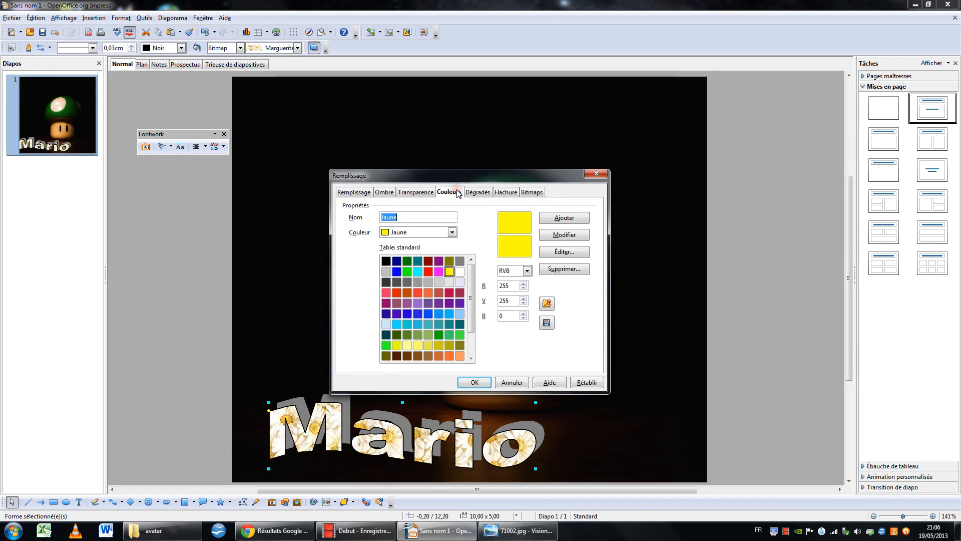
pyautogui.click(478, 192)
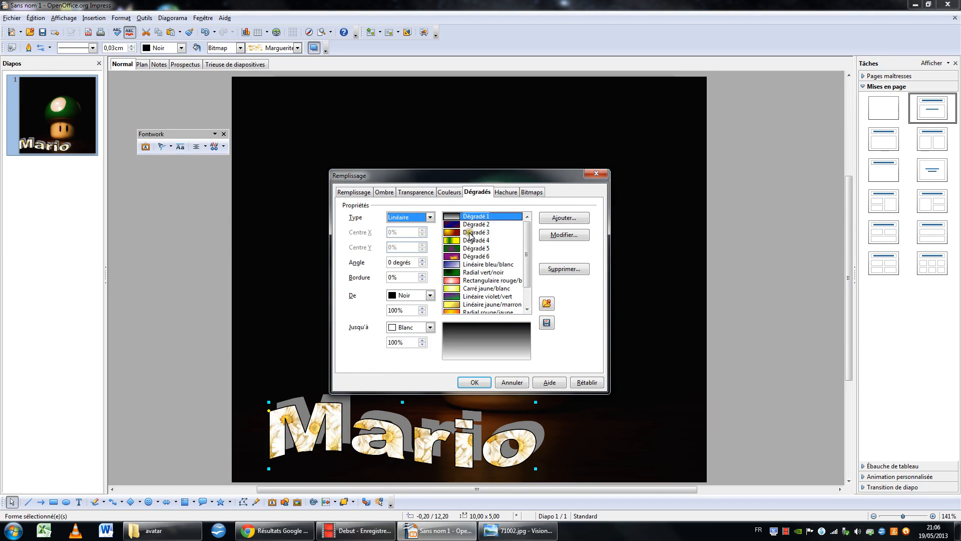
pyautogui.click(456, 281)
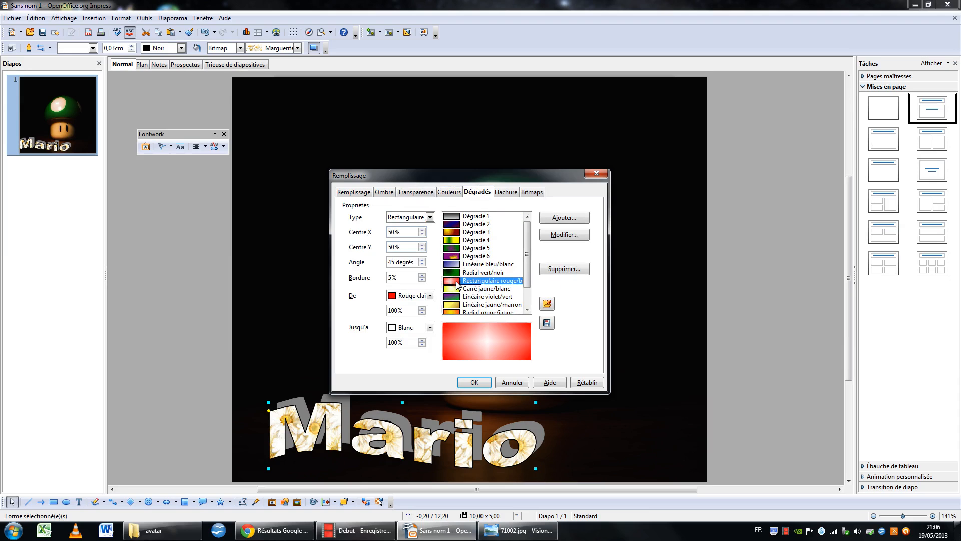
pyautogui.click(474, 383)
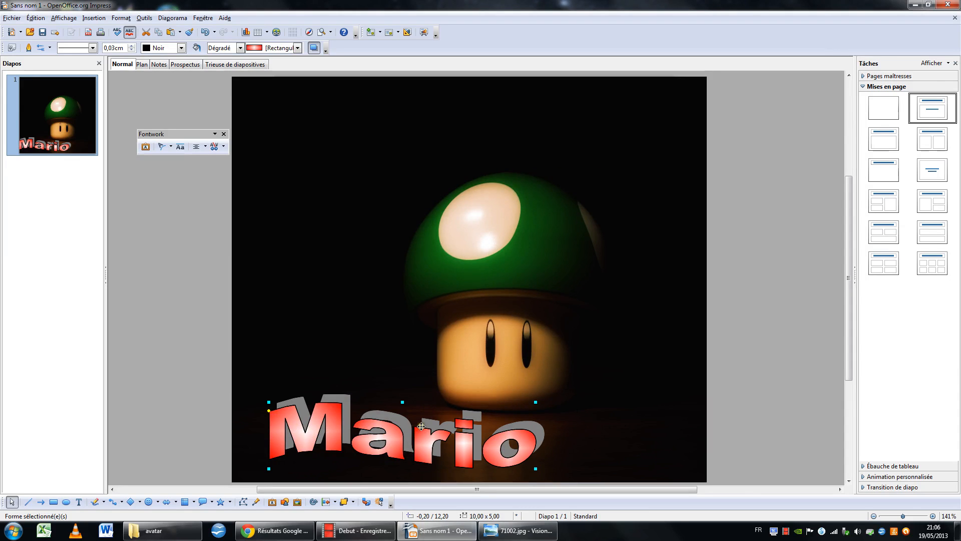
# Fill the Mario text with solid Jaune and give it a gradient transparency of type Axial
pyautogui.rightClick(419, 444)
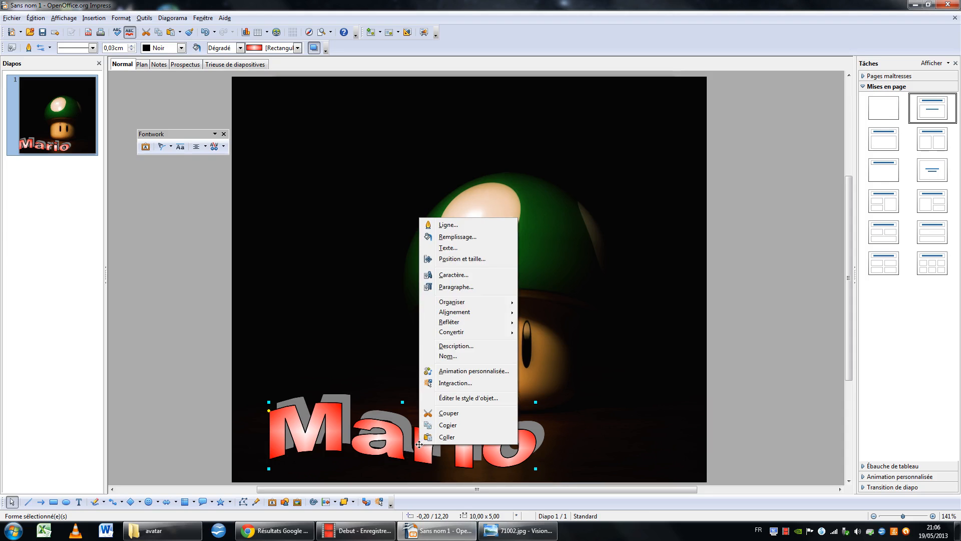
pyautogui.click(458, 236)
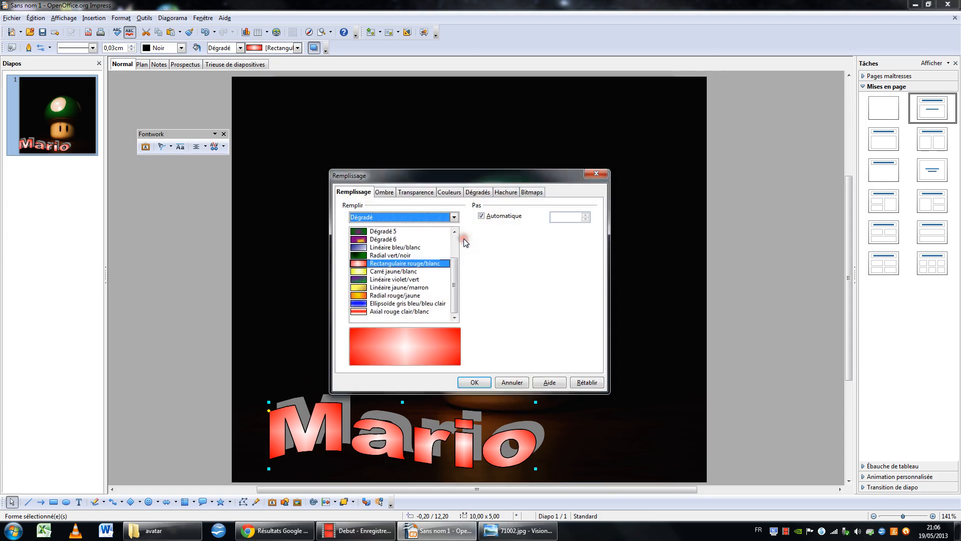
pyautogui.click(449, 193)
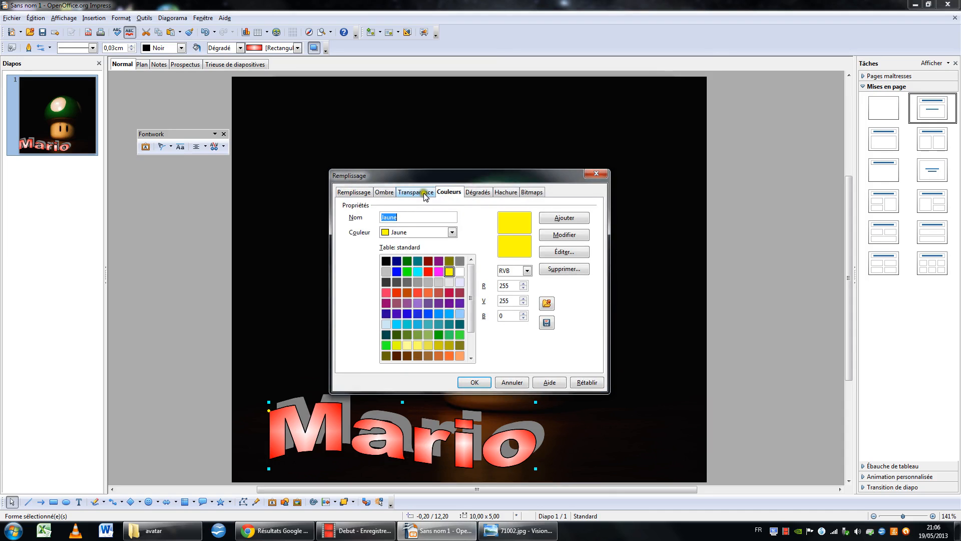
pyautogui.click(482, 192)
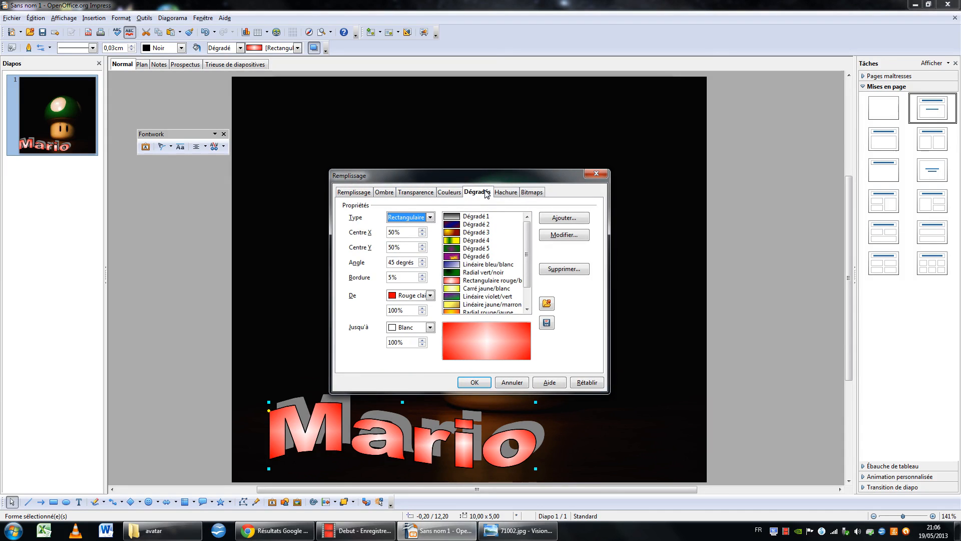
pyautogui.click(455, 192)
pyautogui.click(431, 193)
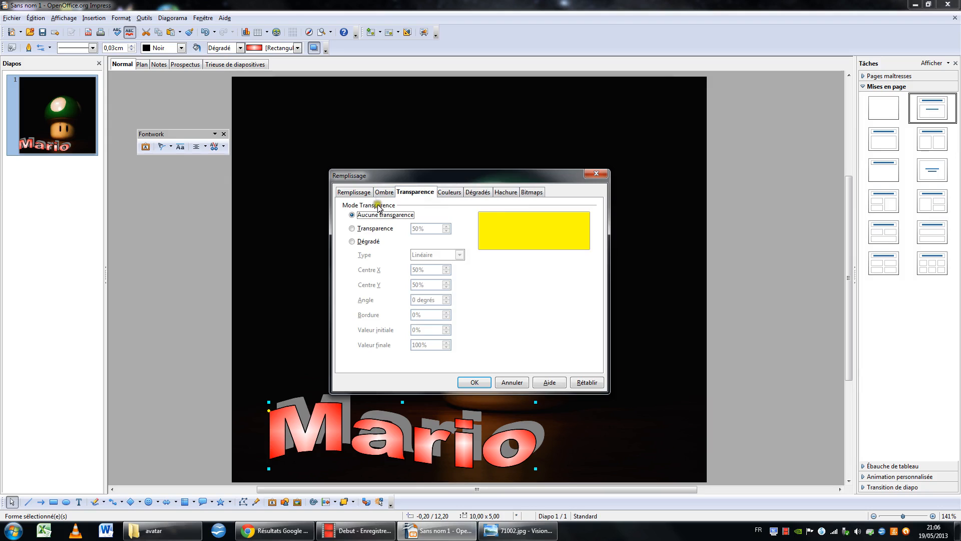
pyautogui.click(353, 243)
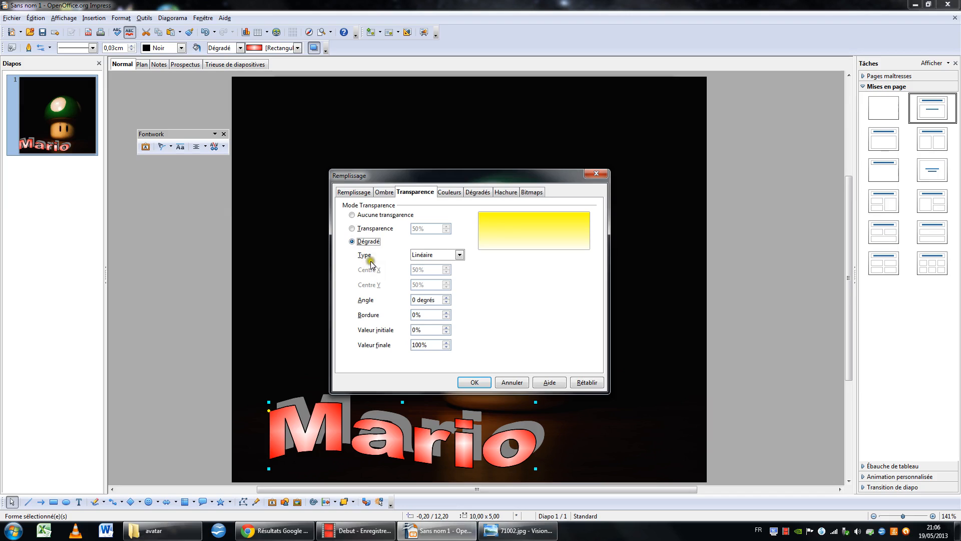
pyautogui.click(459, 256)
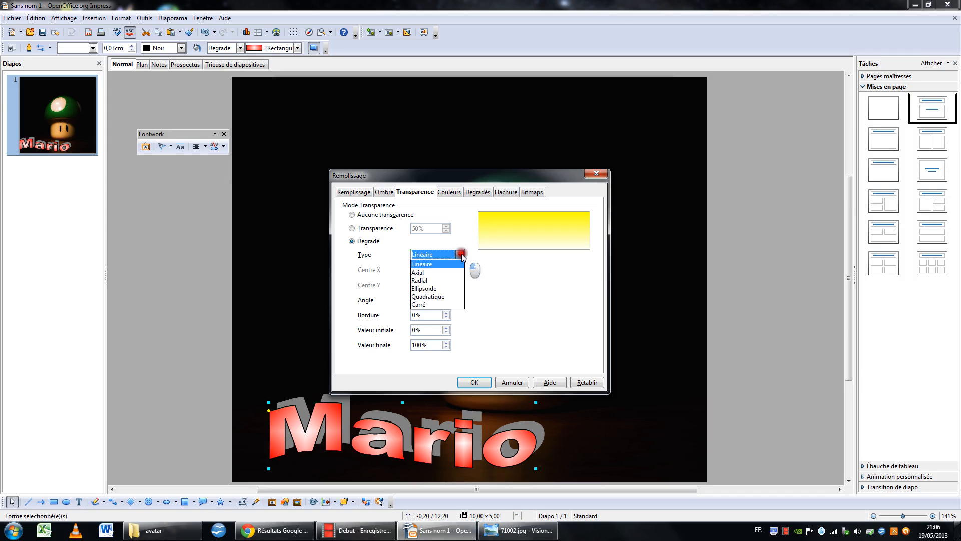
pyautogui.click(441, 273)
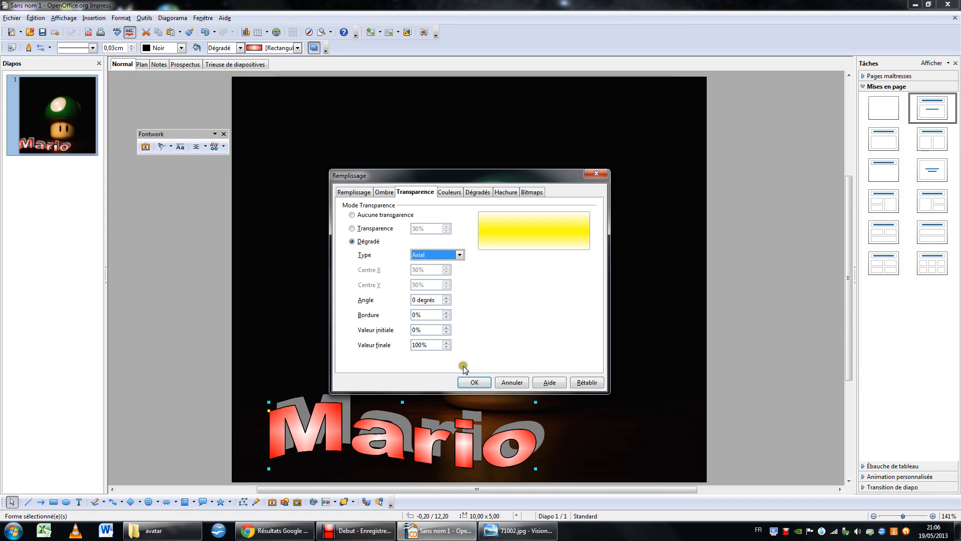
pyautogui.click(461, 383)
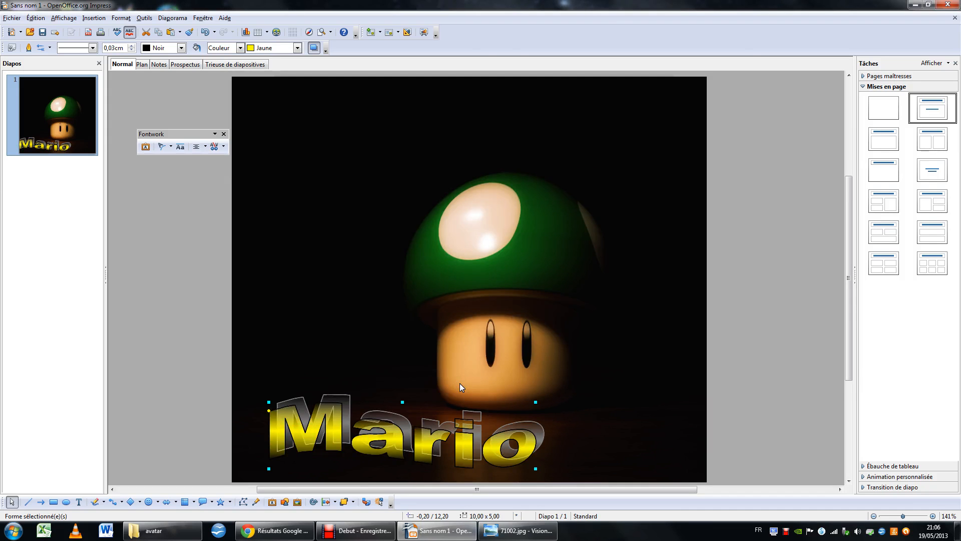
# Change the Mario text's transparency gradient type to Ellipsoïde
pyautogui.rightClick(392, 440)
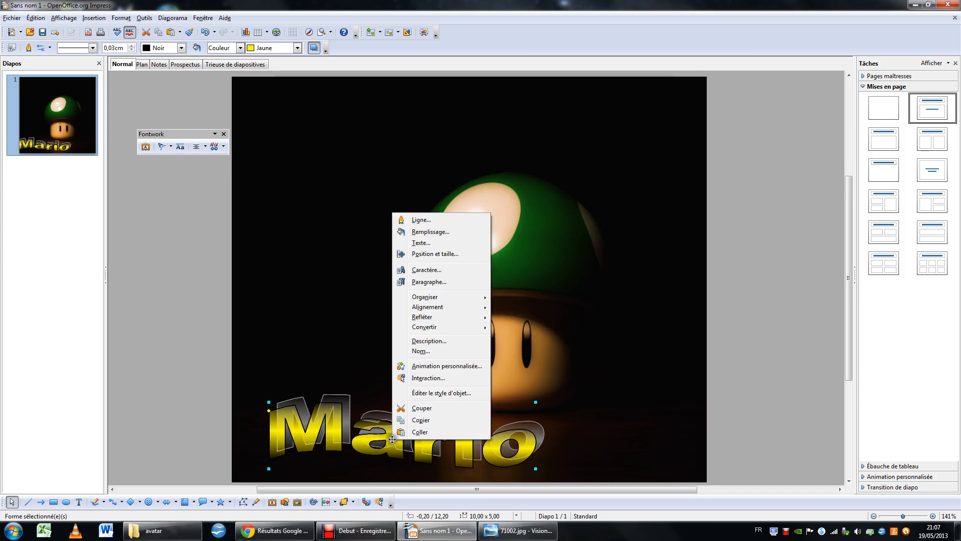
pyautogui.click(434, 234)
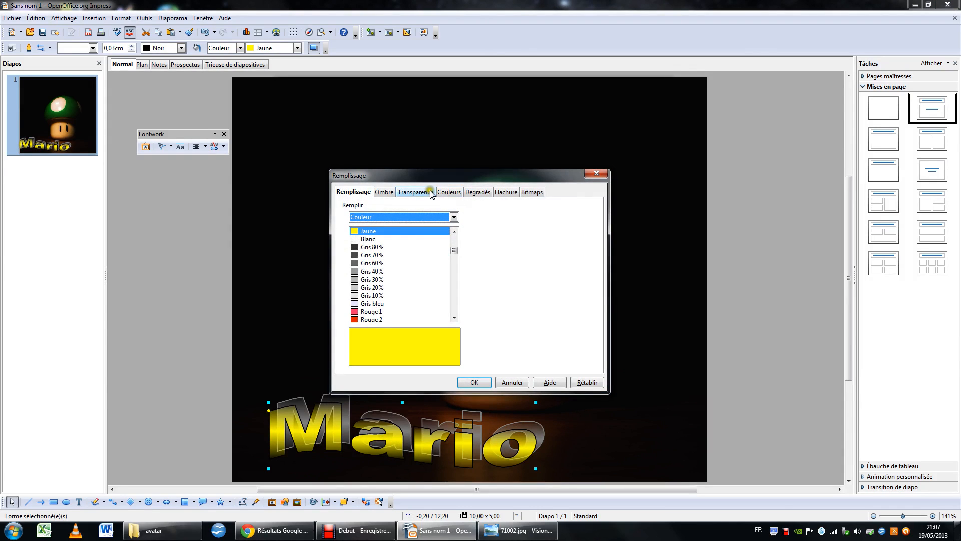
pyautogui.click(408, 193)
pyautogui.click(458, 255)
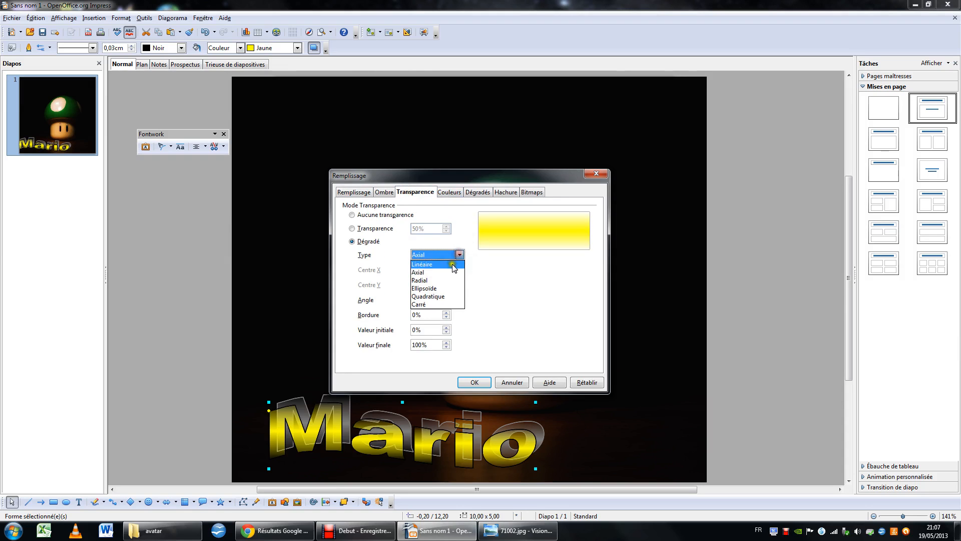
pyautogui.click(439, 289)
pyautogui.click(464, 380)
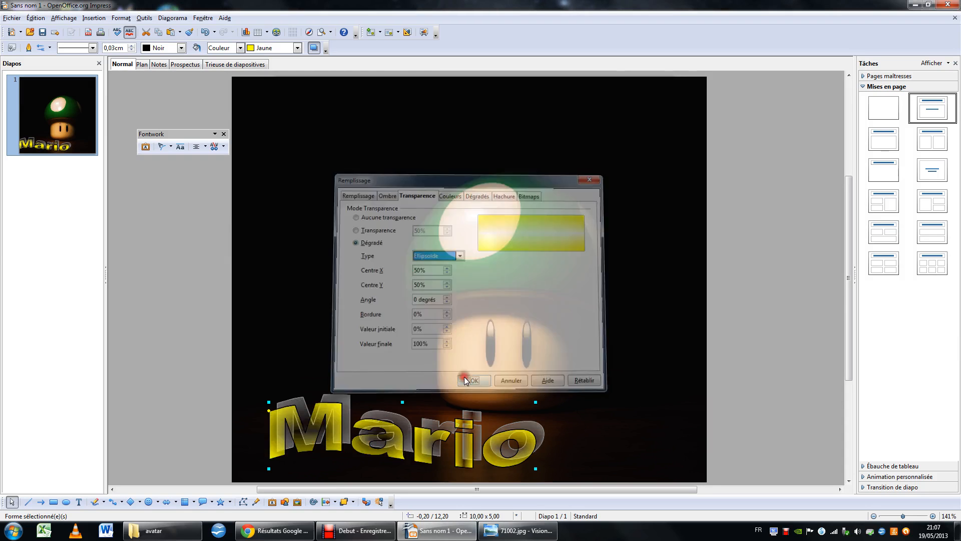
# Set the Mario text's transparency gradient type back to Axial
pyautogui.rightClick(425, 444)
pyautogui.click(467, 236)
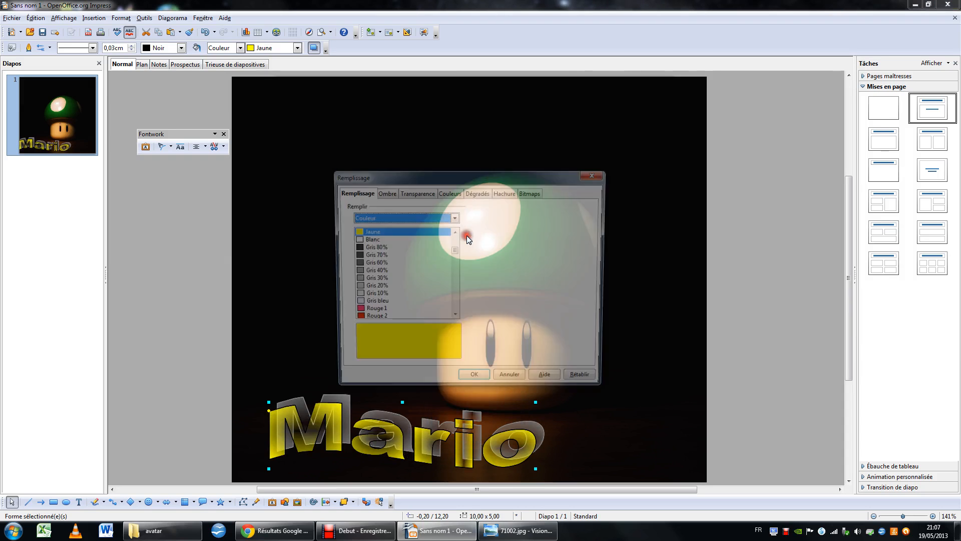
pyautogui.click(420, 193)
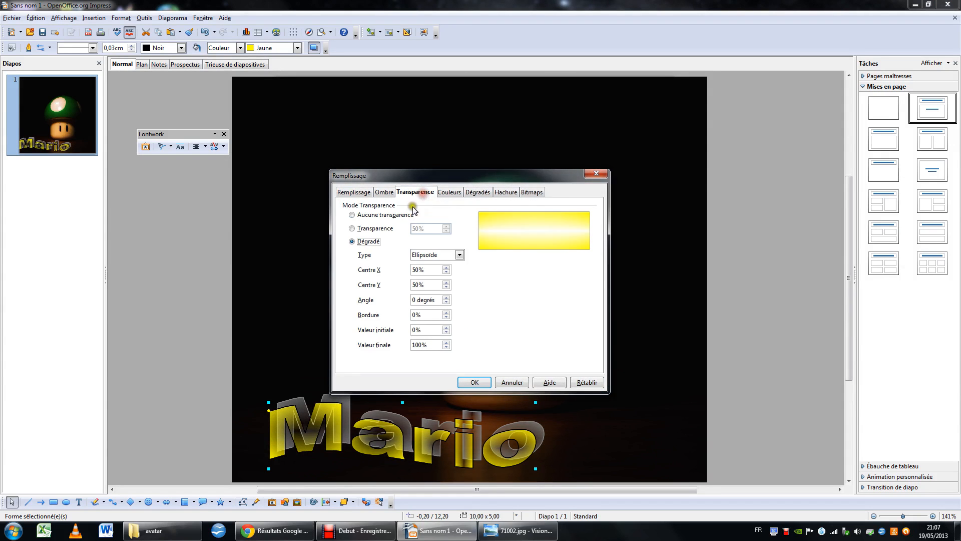
pyautogui.click(460, 255)
pyautogui.click(423, 273)
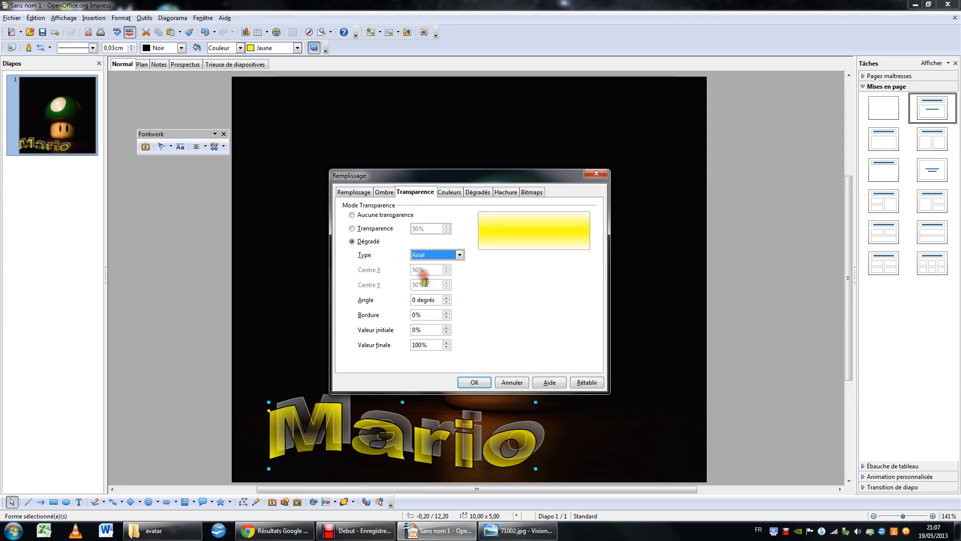
pyautogui.click(459, 254)
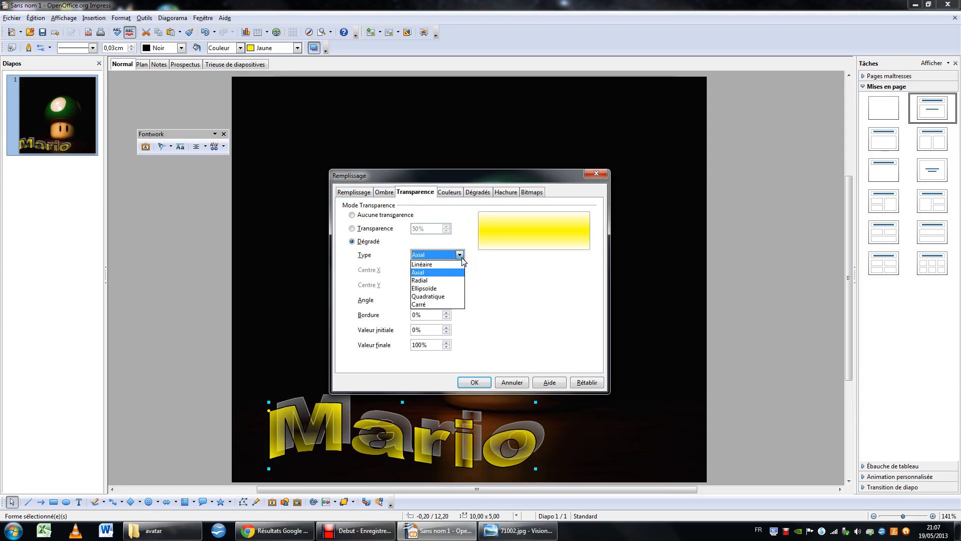
pyautogui.click(422, 264)
pyautogui.click(485, 381)
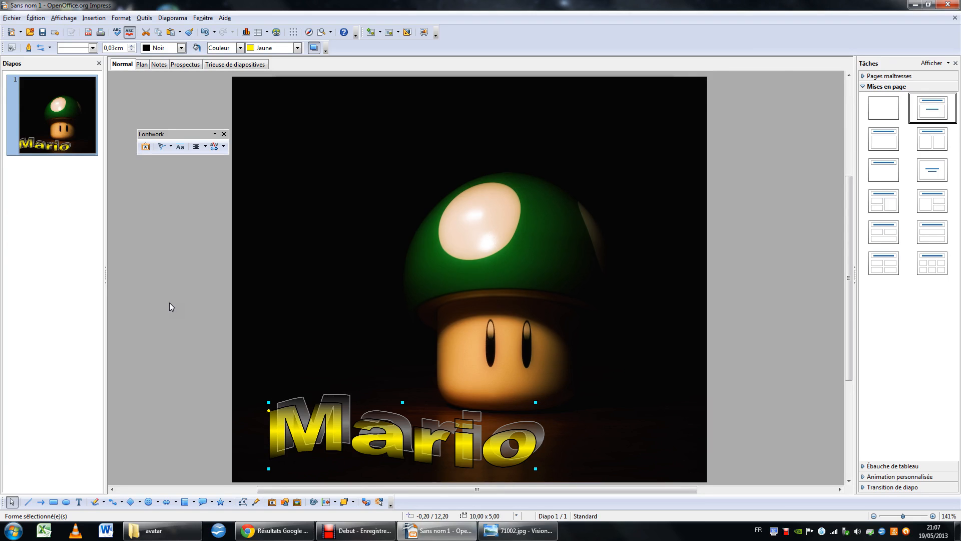
# Move the Mario text to the upper left of the slide, above the mushroom, at about -0,60 / 0,80, and deselect it
pyautogui.scroll(1, 169, 302)
pyautogui.scroll(-1, 333, 381)
pyautogui.moveTo(332, 381); pyautogui.dragTo(323, 115)
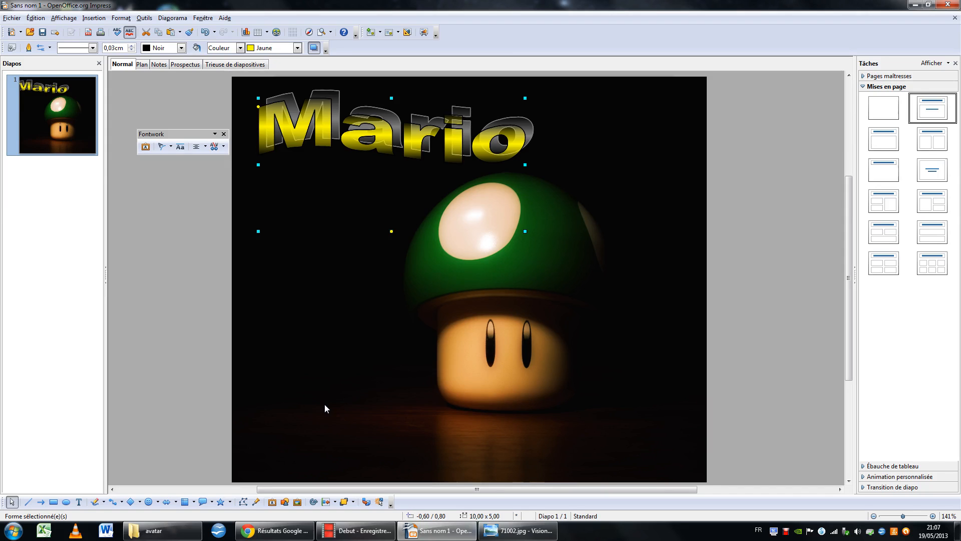
pyautogui.click(161, 346)
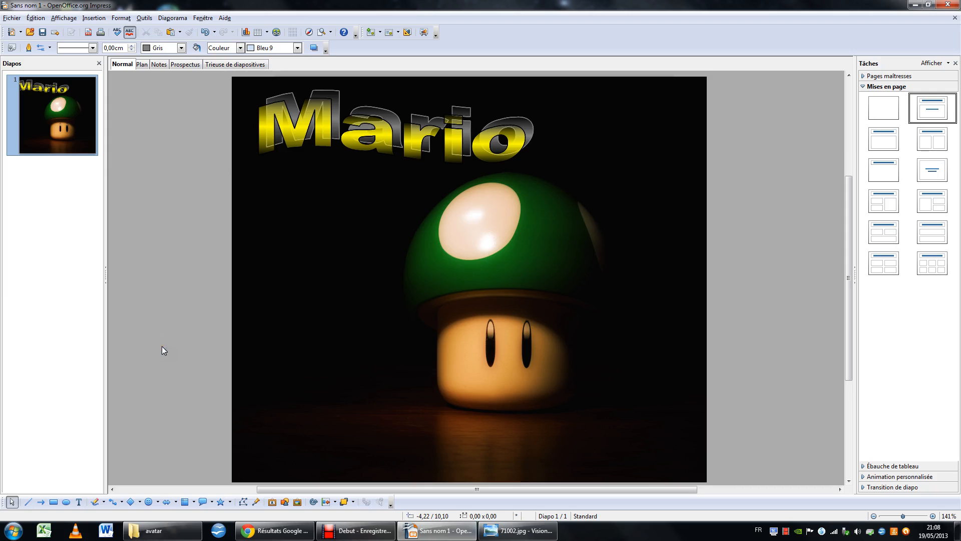
# Start exporting the slide as an image in PNG - Portable Network Graphic format
pyautogui.click(18, 20)
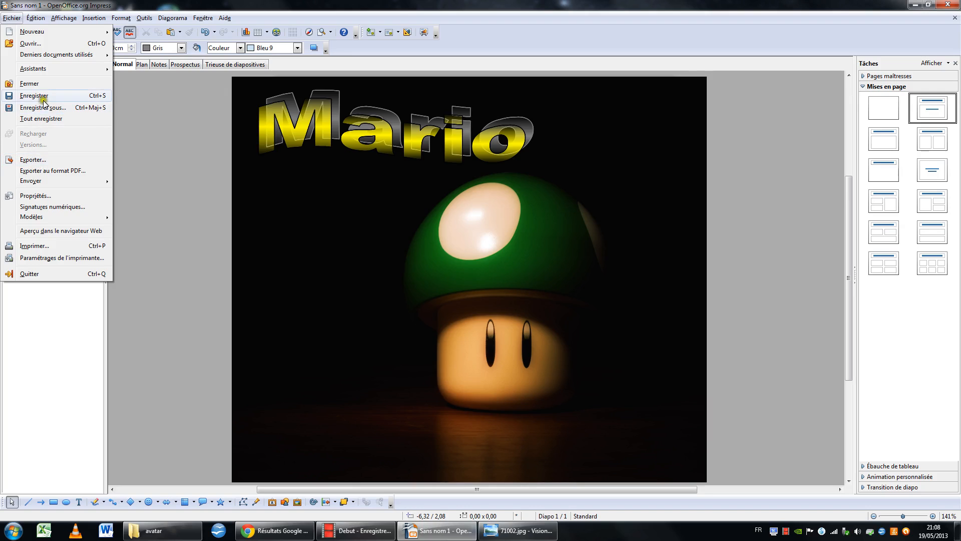
pyautogui.click(29, 159)
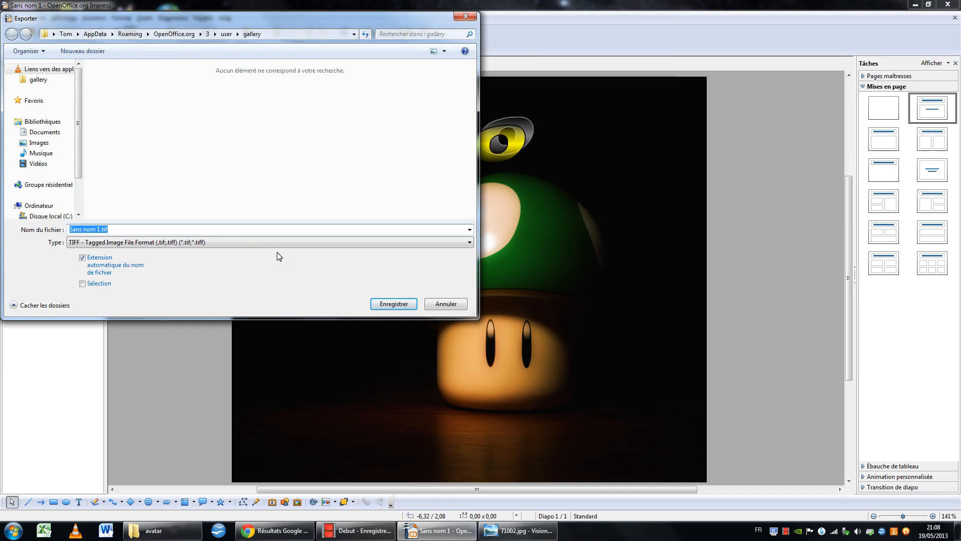
pyautogui.click(469, 243)
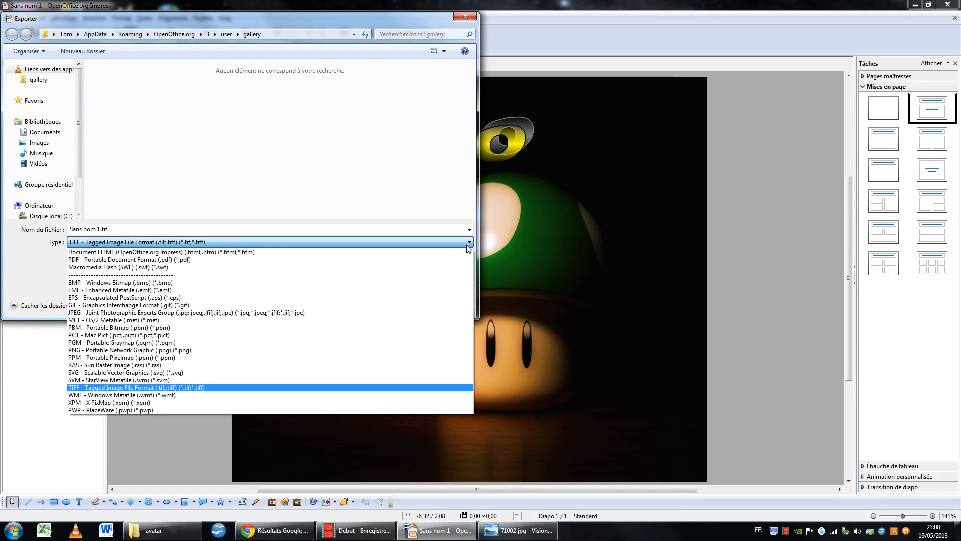
pyautogui.click(148, 350)
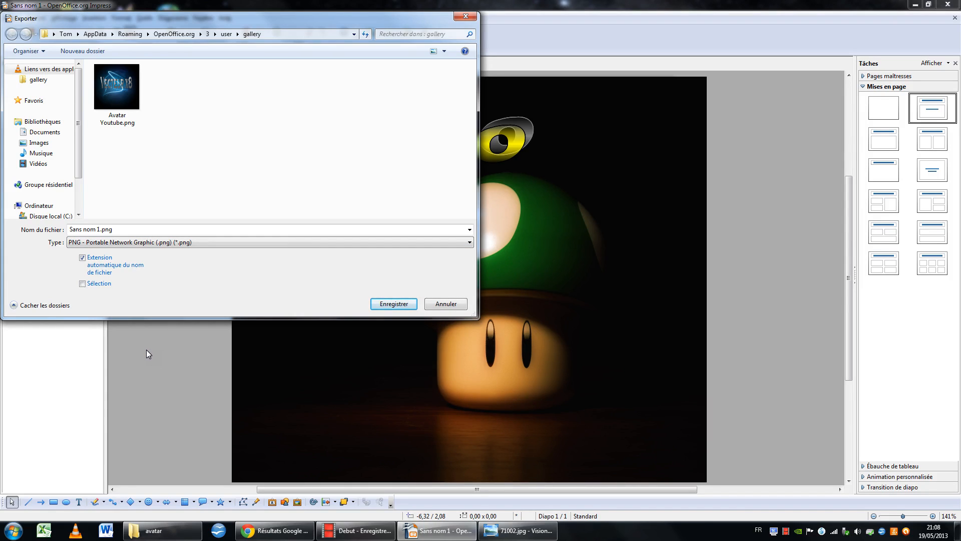
pyautogui.click(94, 186)
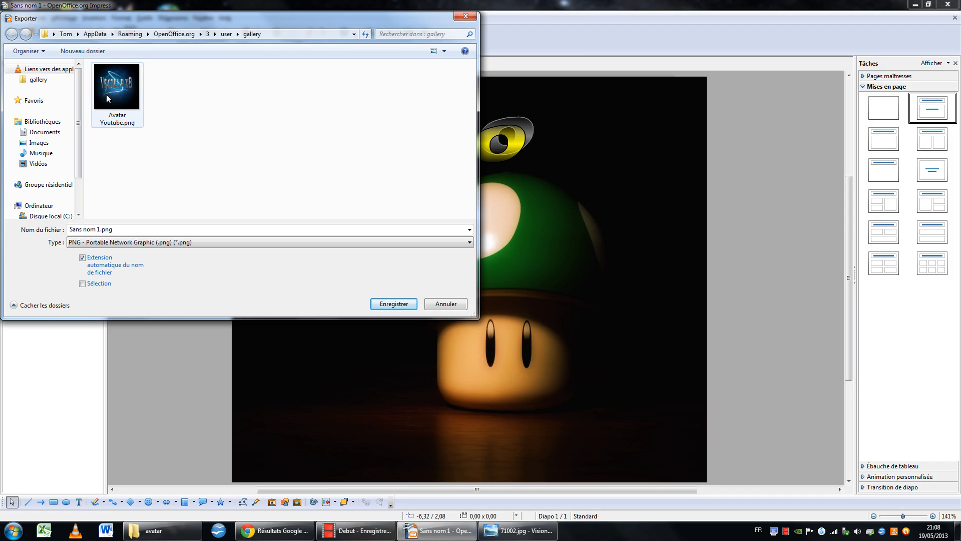
# Name the export file mario and save it to proceed to the PNG options
pyautogui.click(100, 229)
pyautogui.click(96, 228)
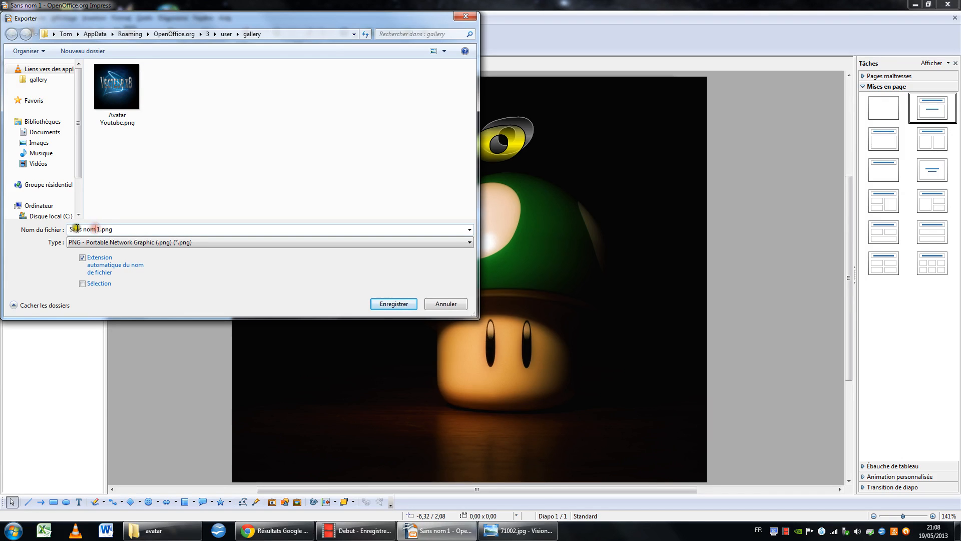
pyautogui.moveTo(69, 229); pyautogui.dragTo(101, 229)
pyautogui.write('mario')
pyautogui.click(387, 307)
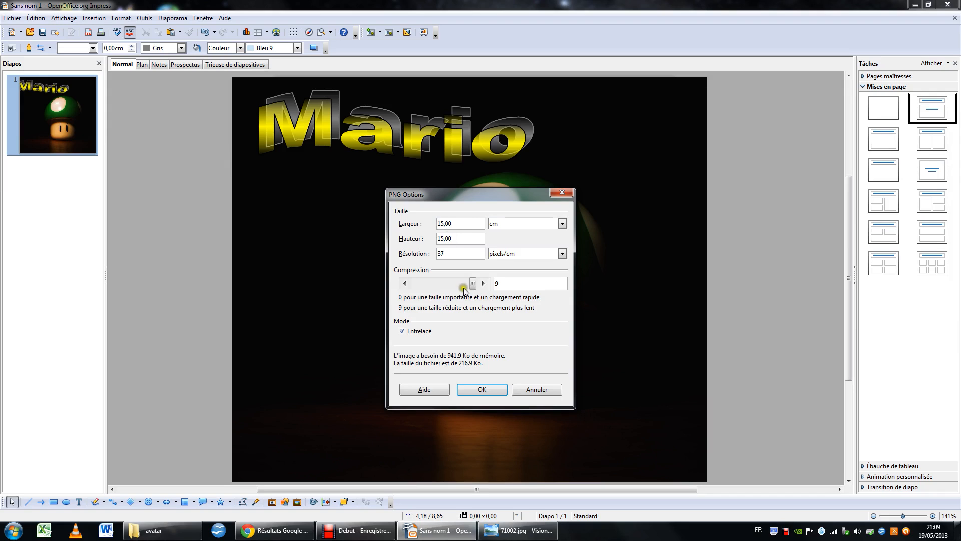
# Export the PNG at 15,00 × 15,00 cm, 37 pixels/cm and compression 9, with interlacing kept on
pyautogui.click(564, 254)
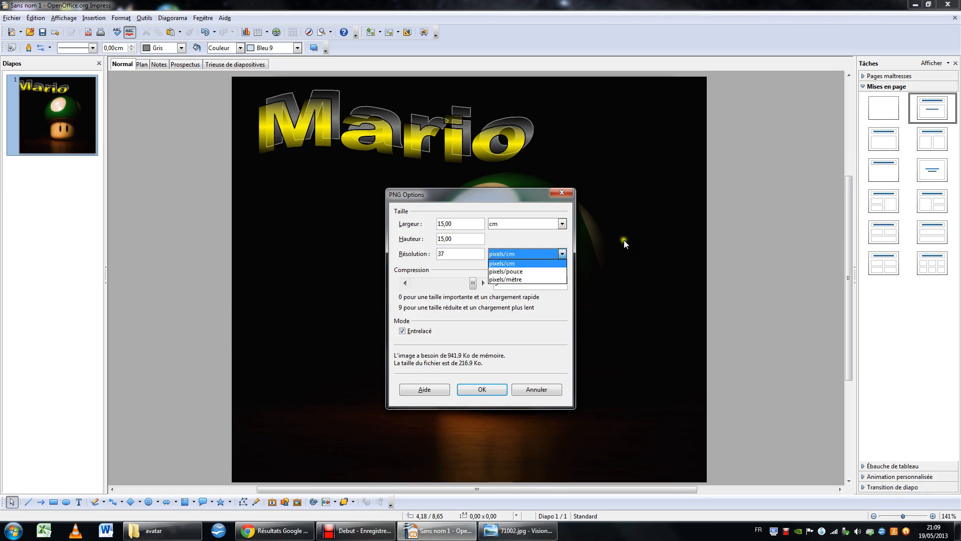
pyautogui.click(644, 237)
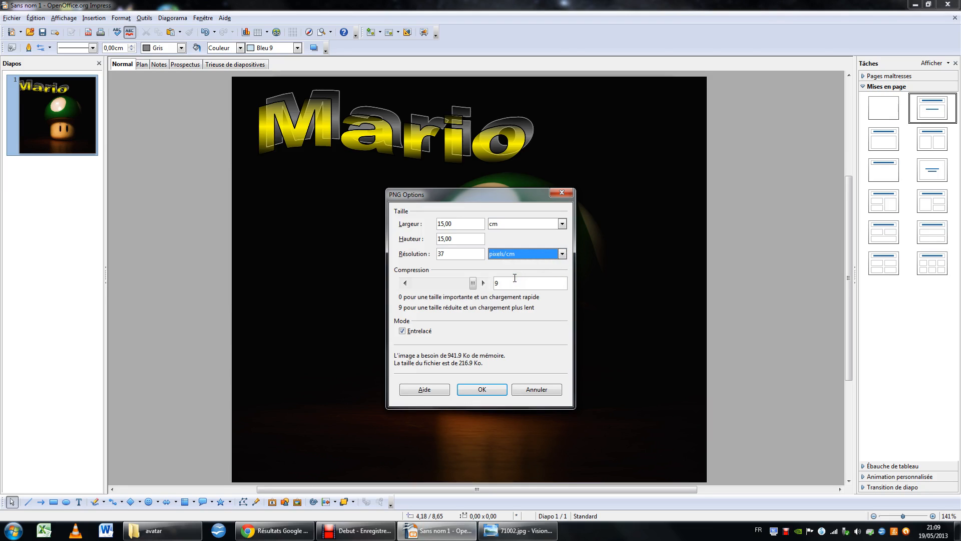
pyautogui.click(472, 284)
pyautogui.click(491, 391)
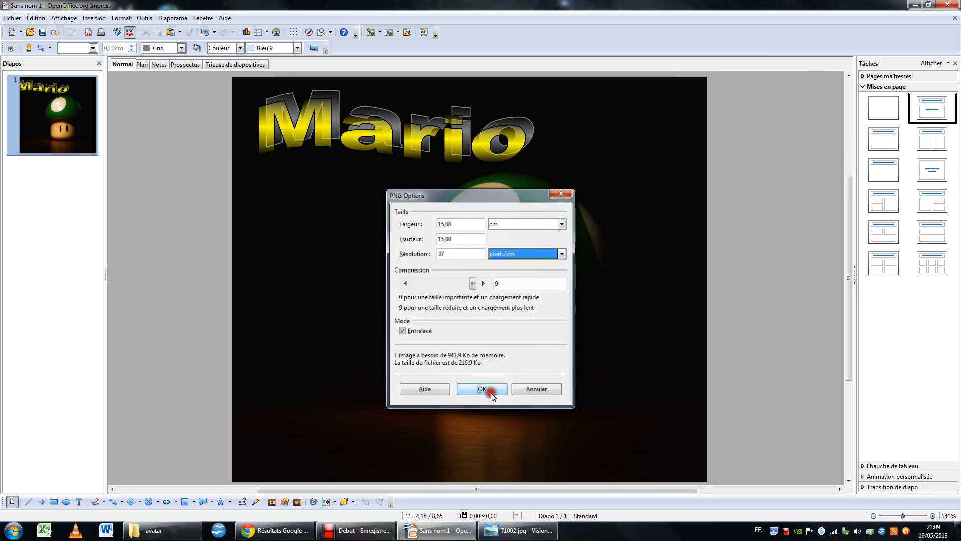
# Switch to the avatar folder in Windows Explorer to check for the exported image, and close the folder
pyautogui.click(201, 531)
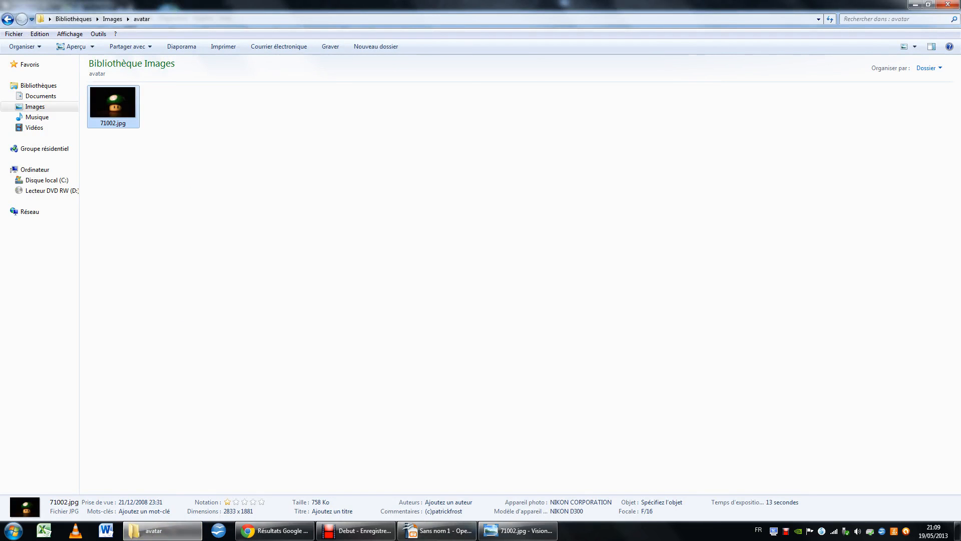
pyautogui.click(948, 4)
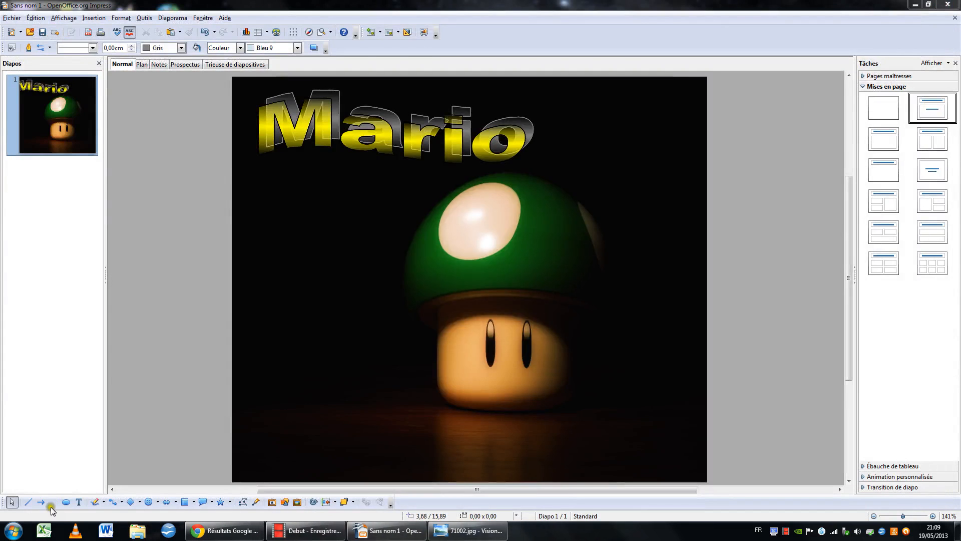
# Open the Images library in Windows Explorer and view the exported Sans nom 1.png and the logo.png avatar full size
pyautogui.click(14, 530)
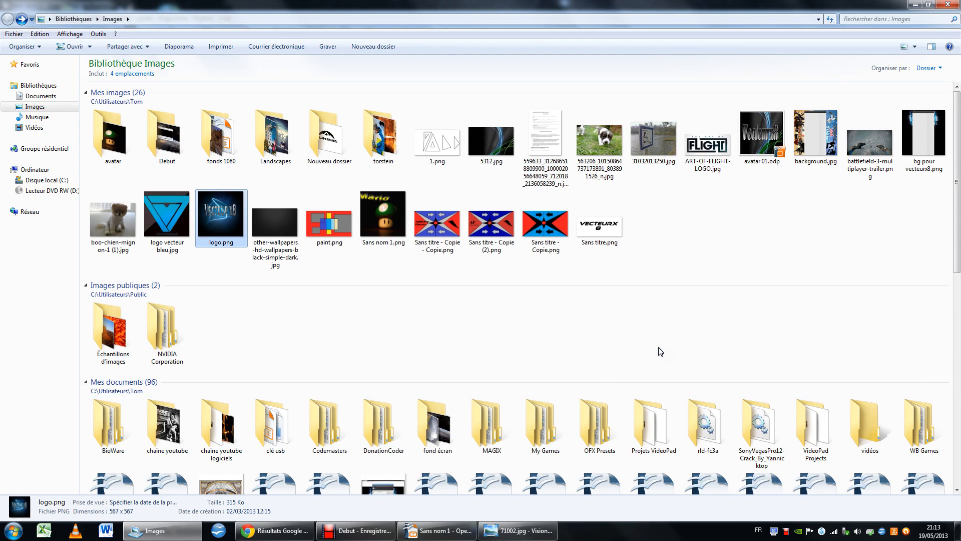
pyautogui.doubleClick(389, 219)
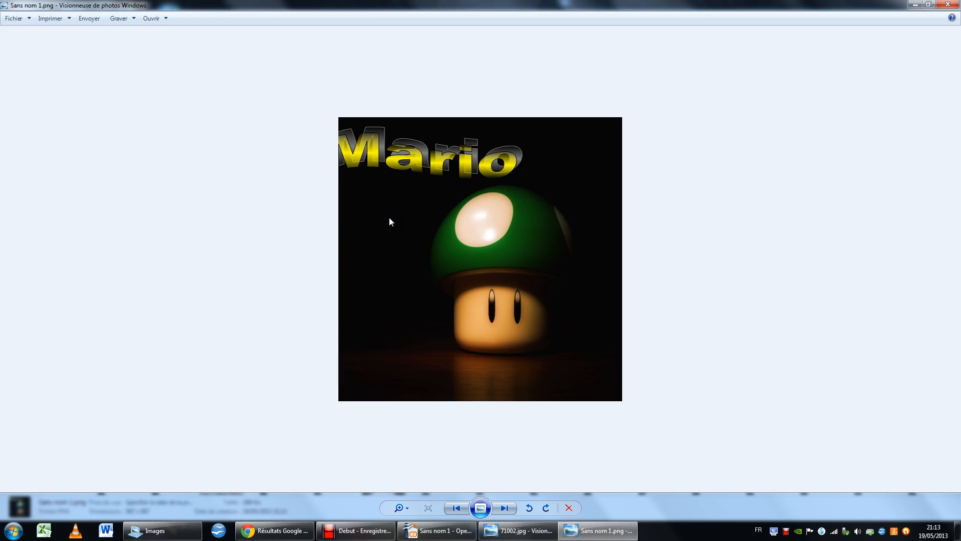
pyautogui.click(947, 5)
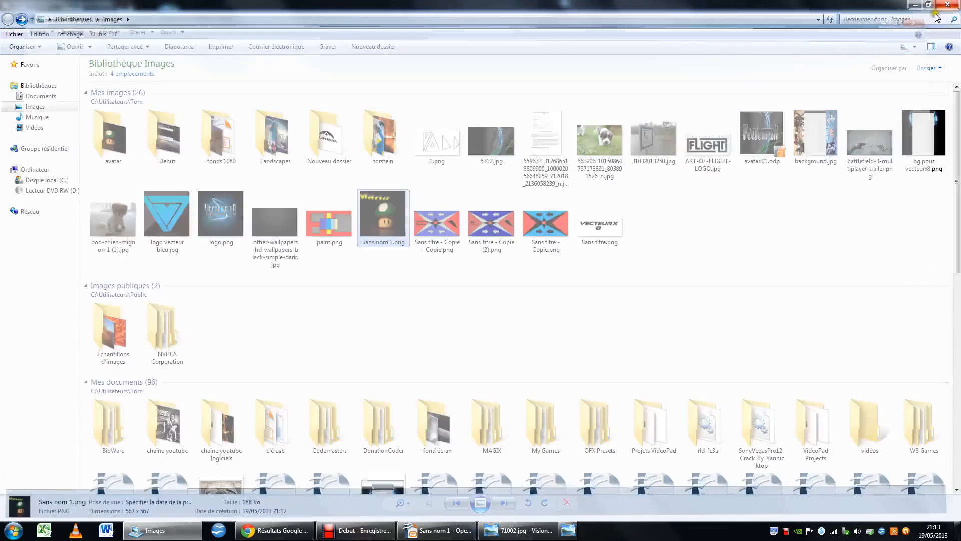
pyautogui.doubleClick(221, 218)
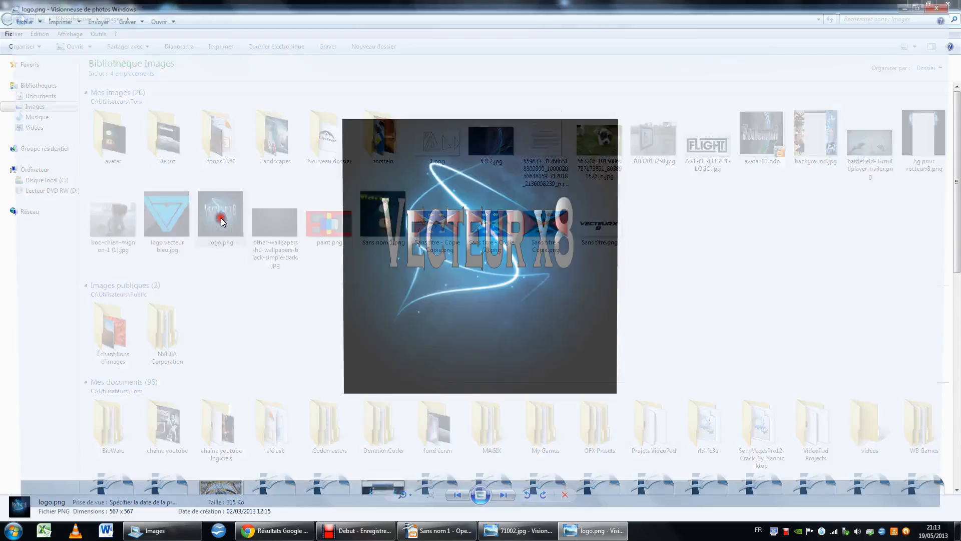